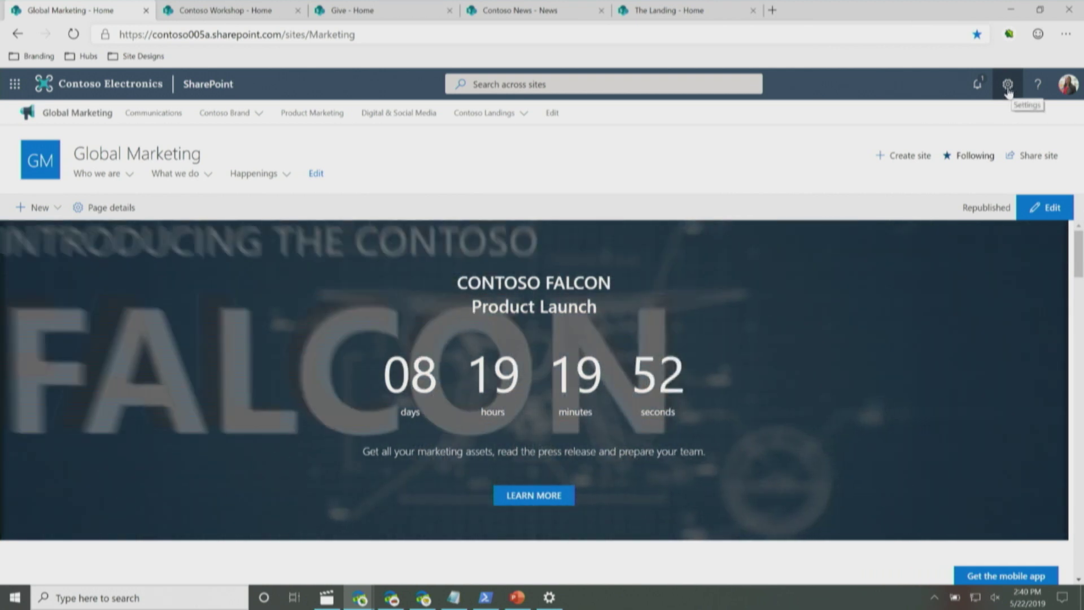
Open the site's look settings, preview the Red and Purple SharePoint themes, and select the Orange theme
left_click(1007, 84)
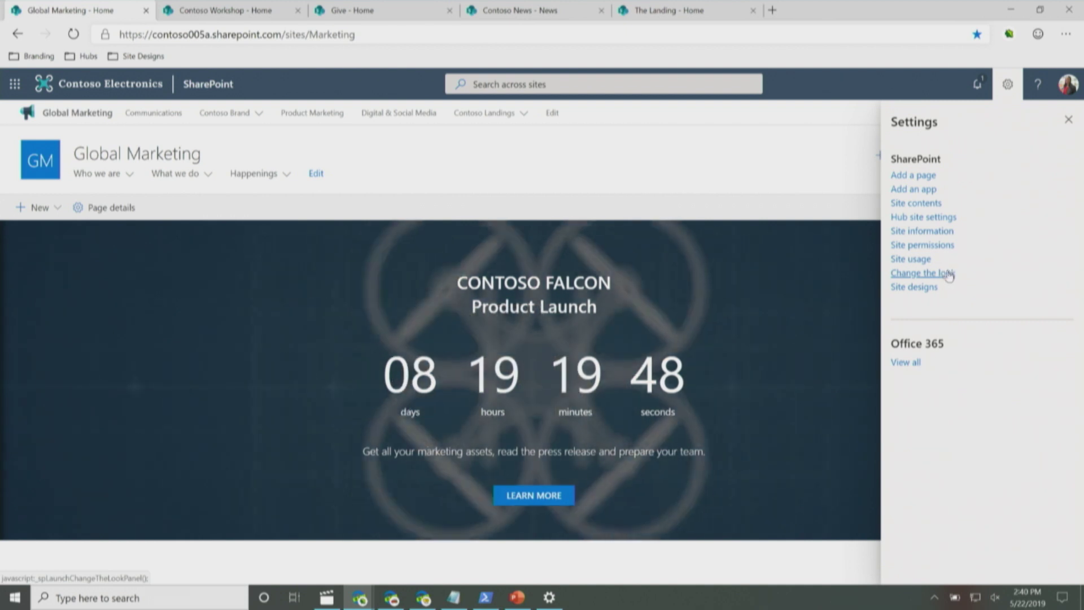
left_click(948, 274)
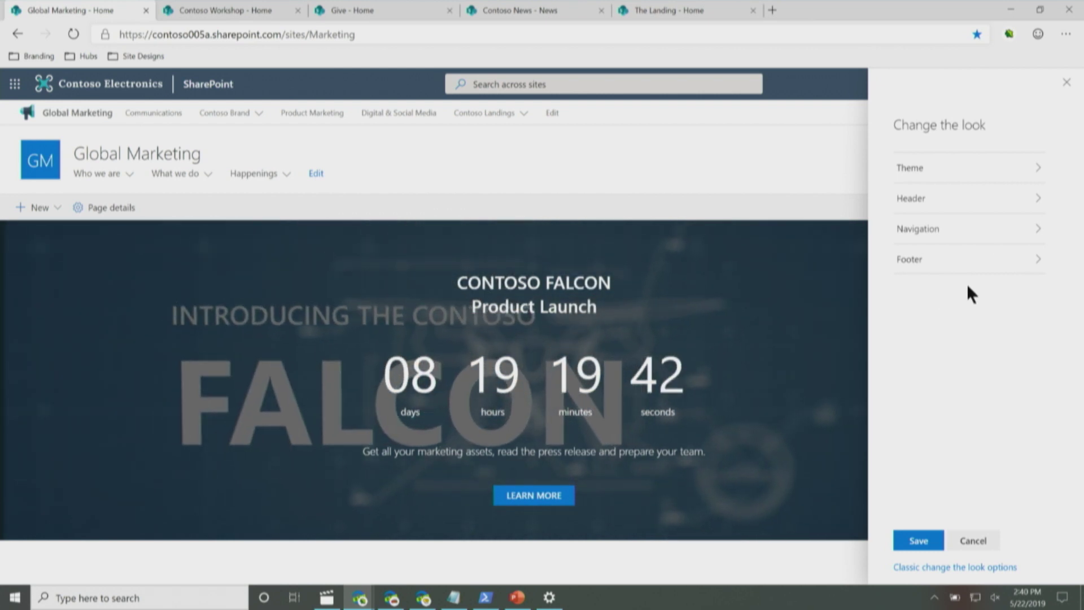
left_click(1032, 170)
scroll(1074, 234, "down", 1)
scroll(1074, 282, "down", 5)
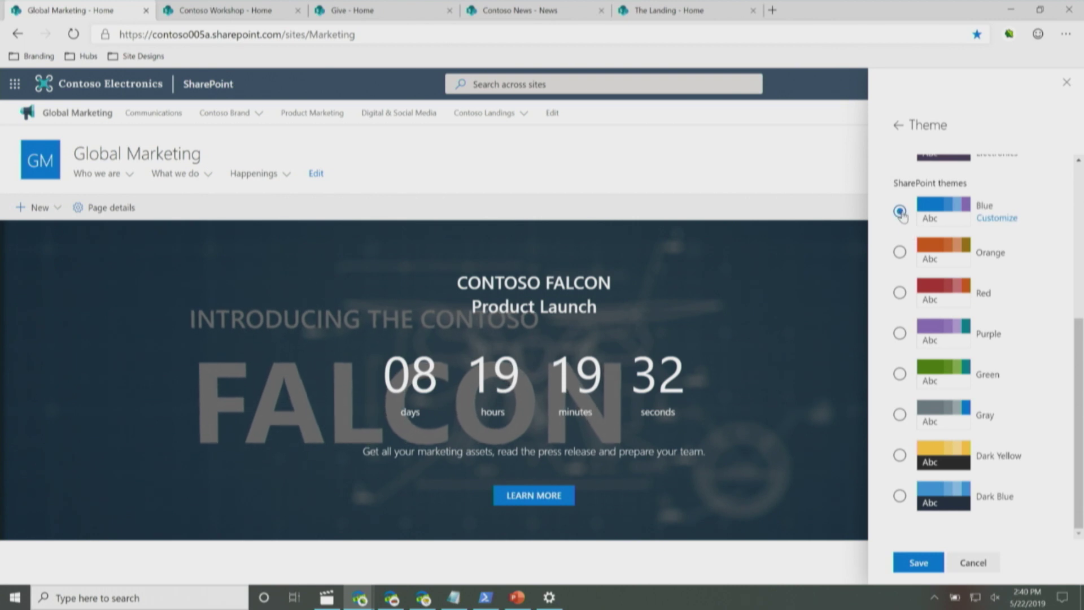
left_click(900, 293)
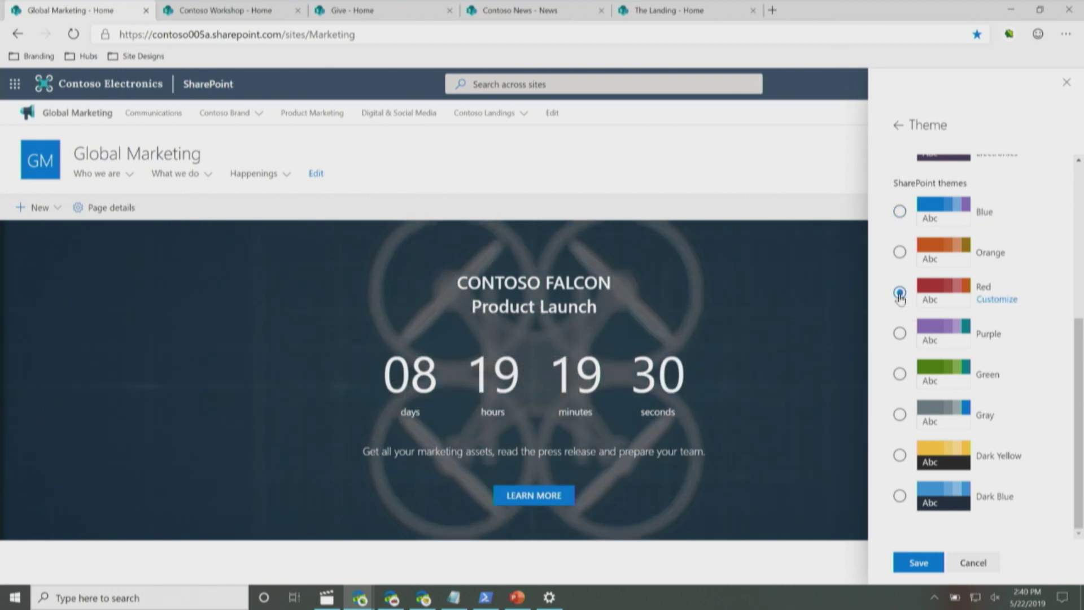
left_click(900, 333)
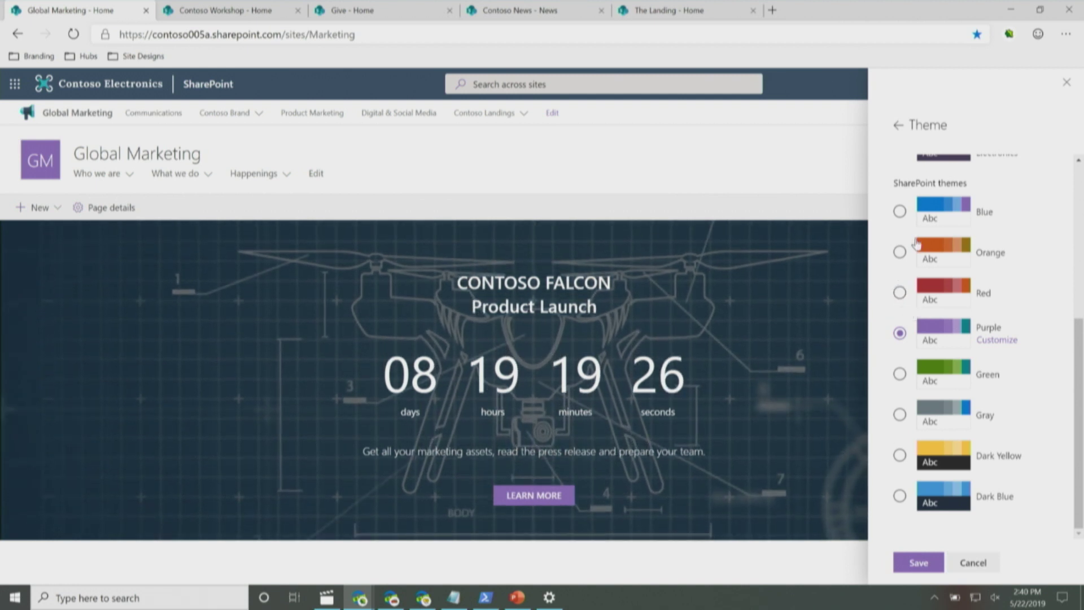
left_click(899, 252)
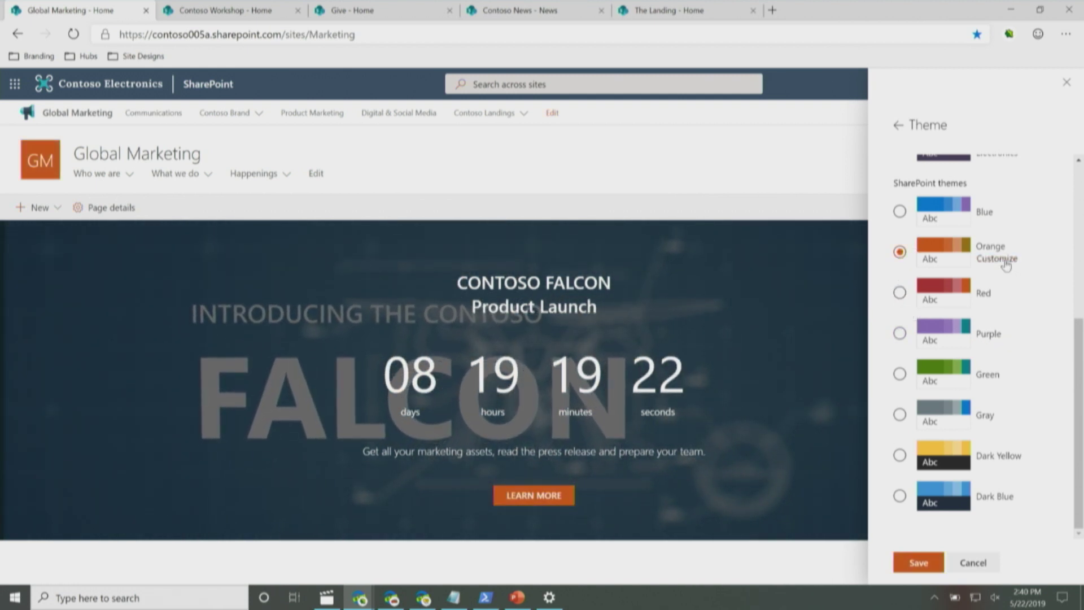
Customize the Orange theme by trying Green as the main color, set it back to Orange, and return to the look options
left_click(996, 259)
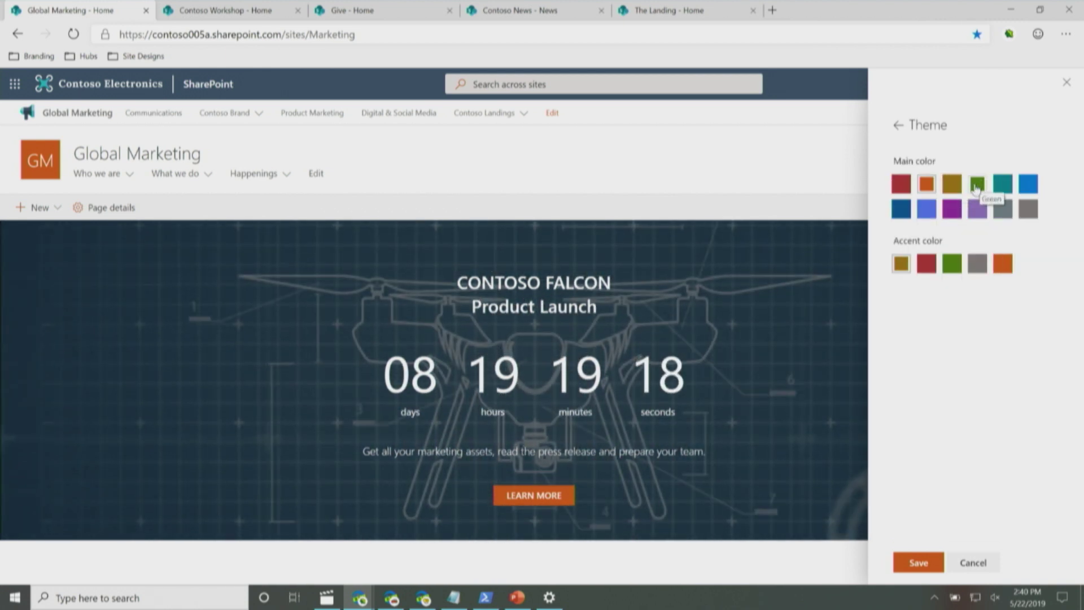
left_click(975, 185)
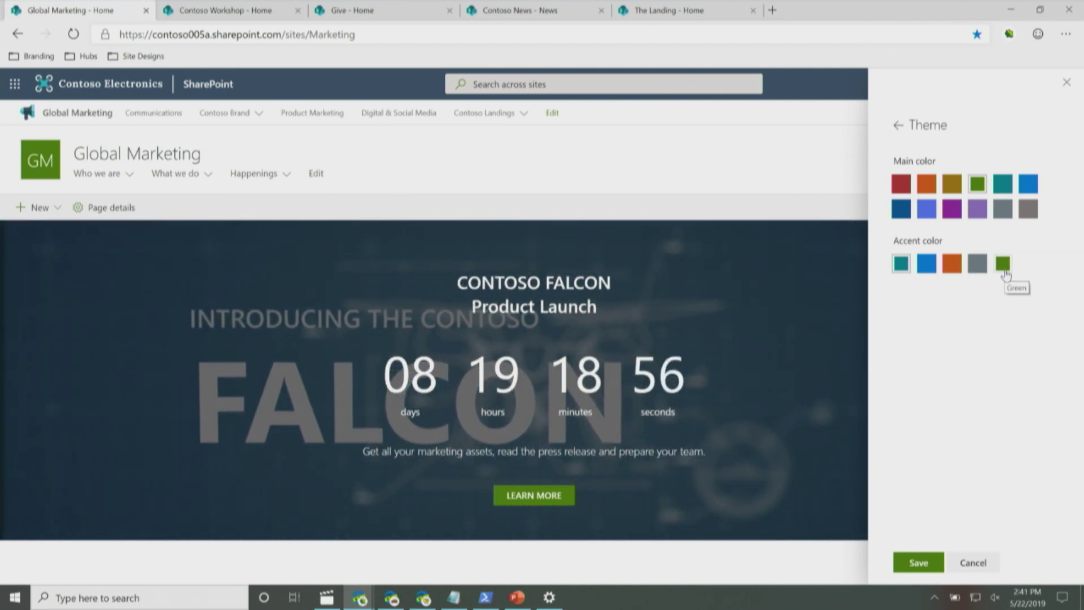
left_click(926, 184)
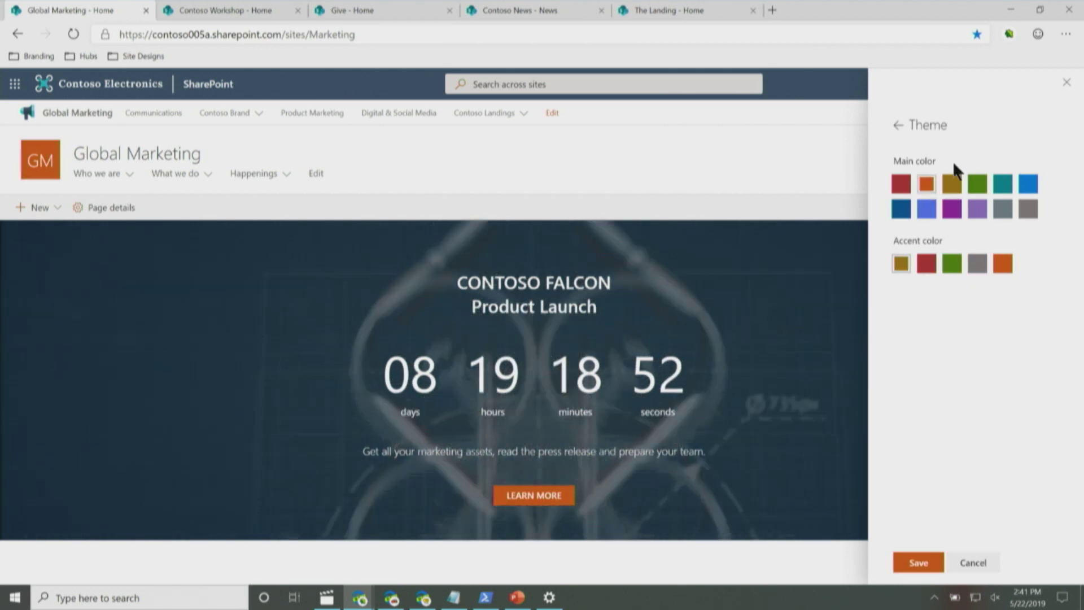
left_click(896, 127)
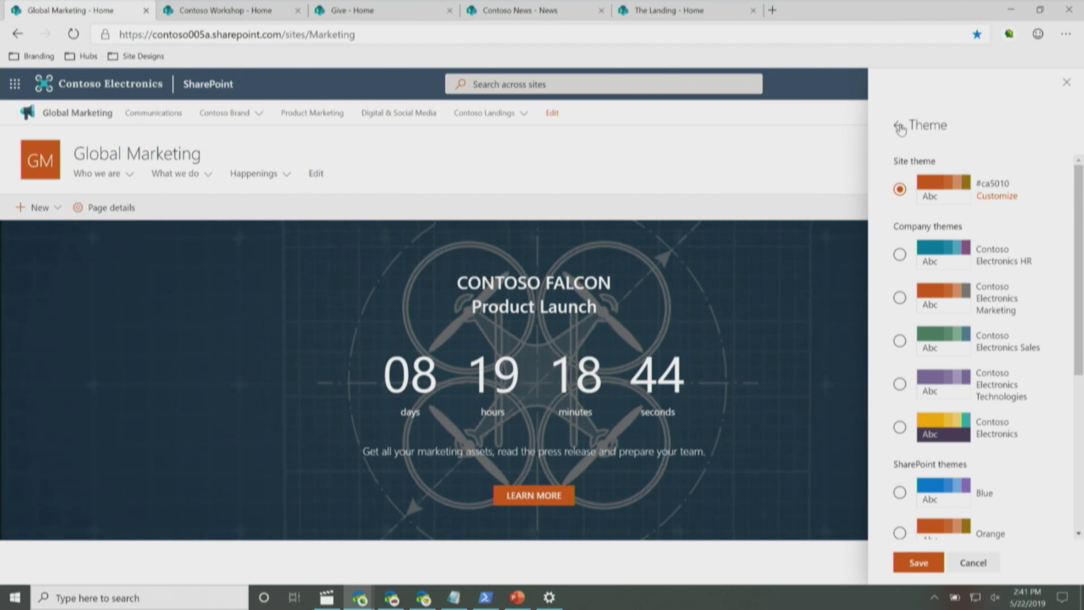
left_click(898, 124)
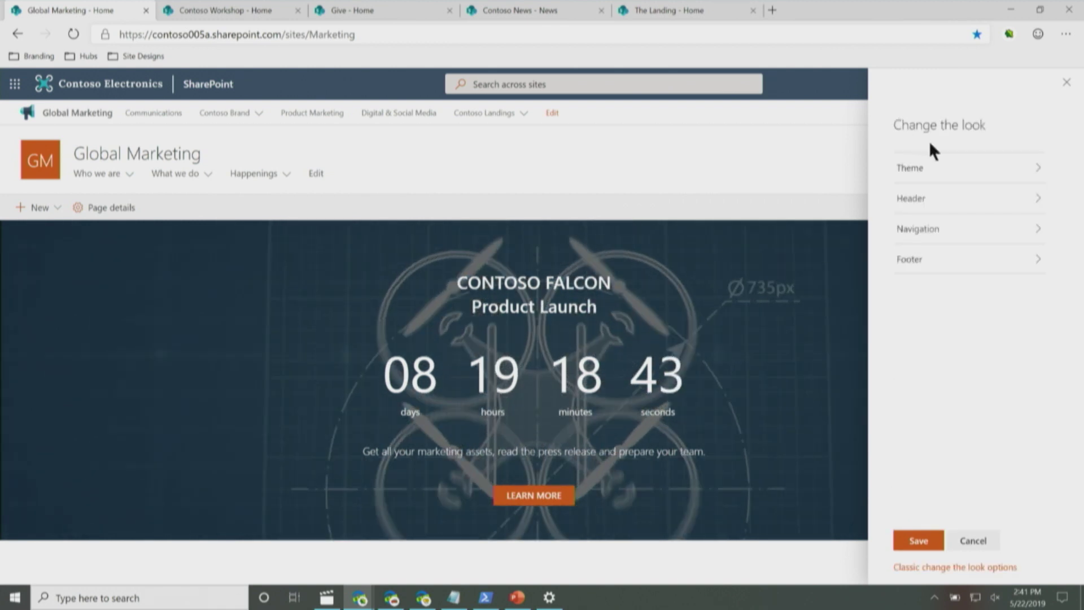
Preview the header background shades, choose the solid orange one, save the look changes, and close the settings
left_click(999, 204)
left_click(989, 341)
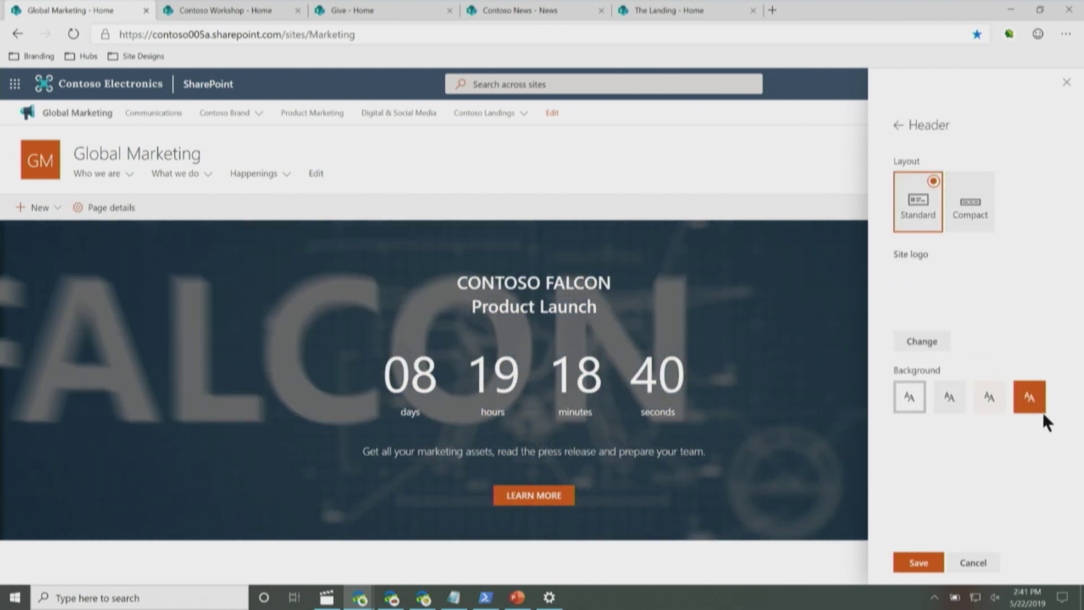
left_click(951, 399)
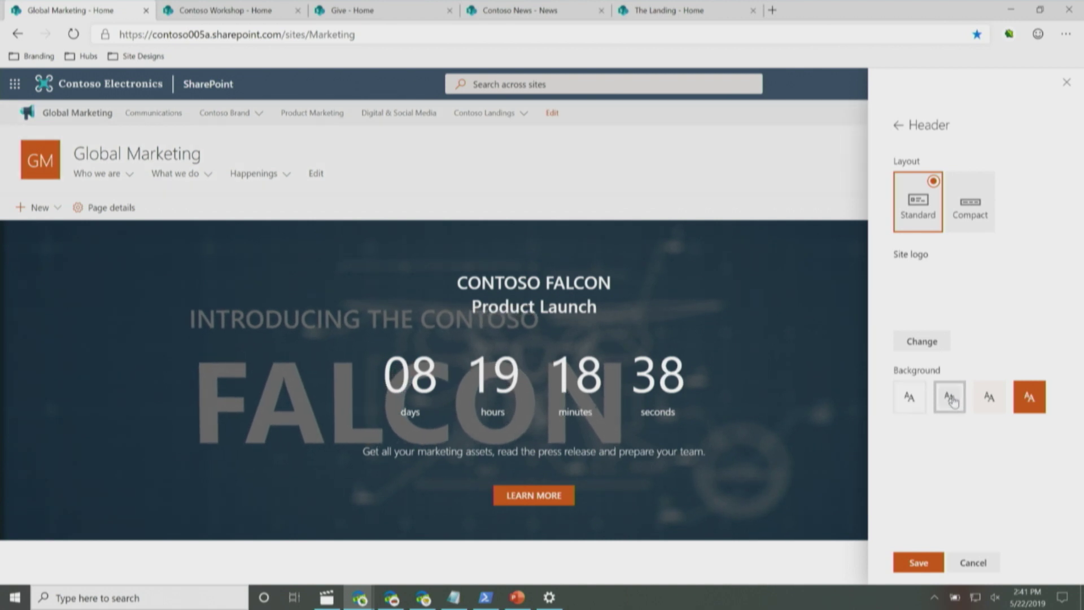
left_click(987, 400)
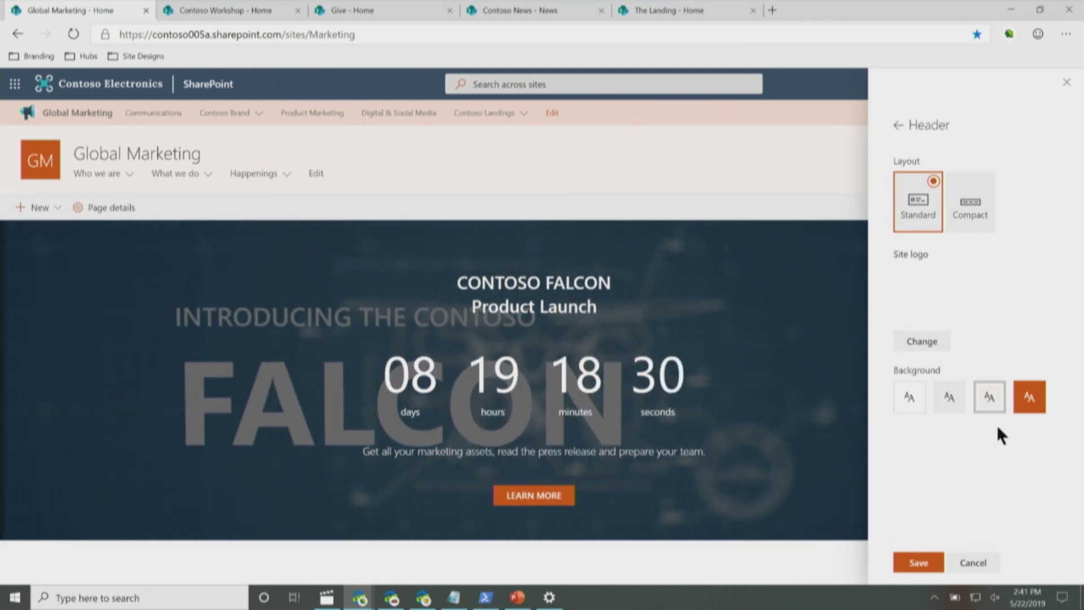
left_click(1027, 407)
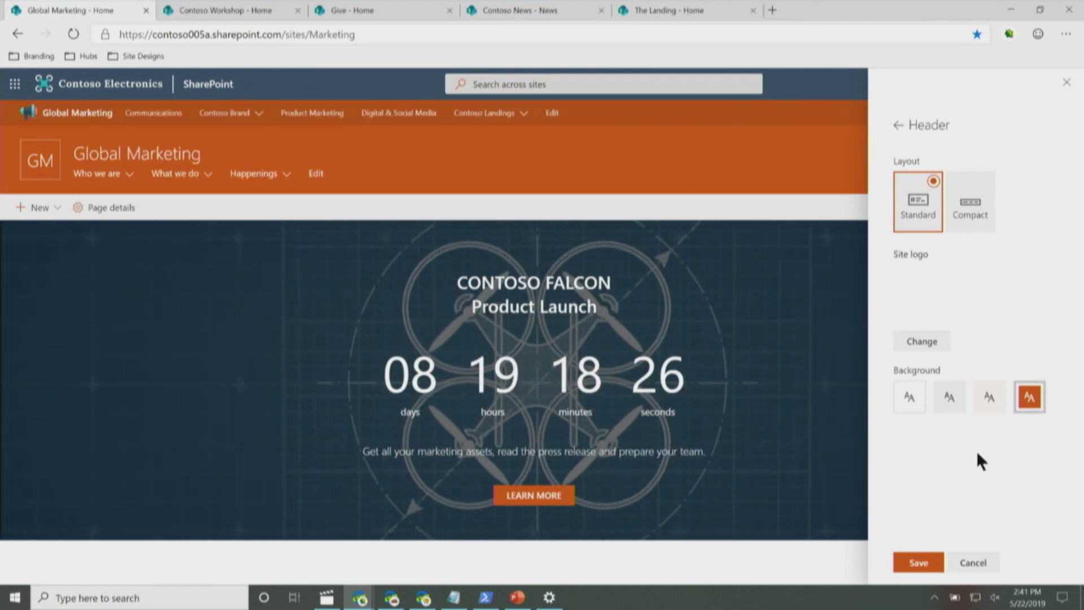
left_click(919, 562)
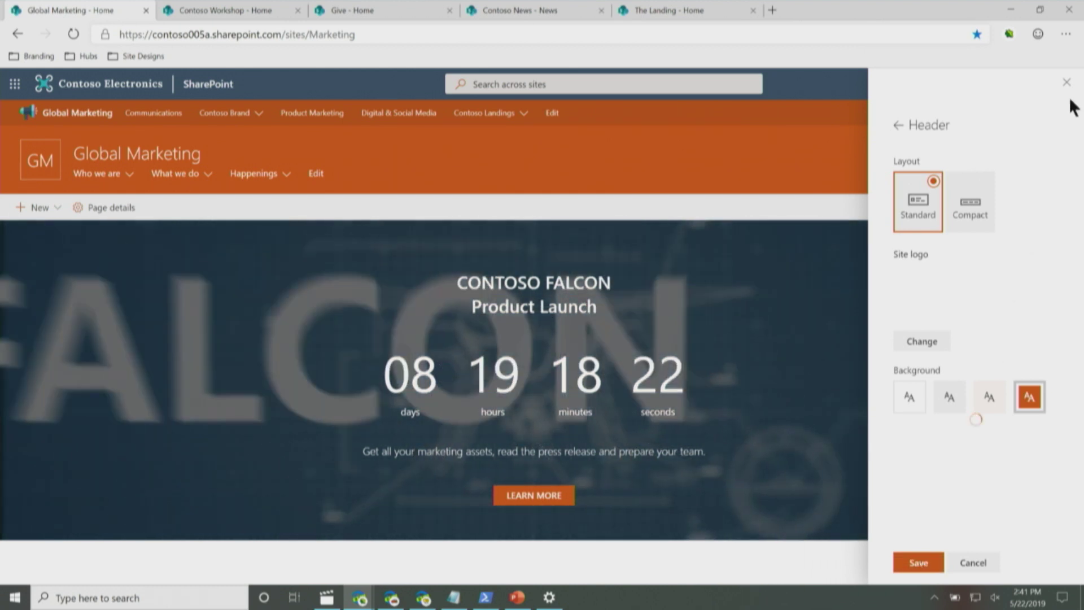
left_click(1066, 85)
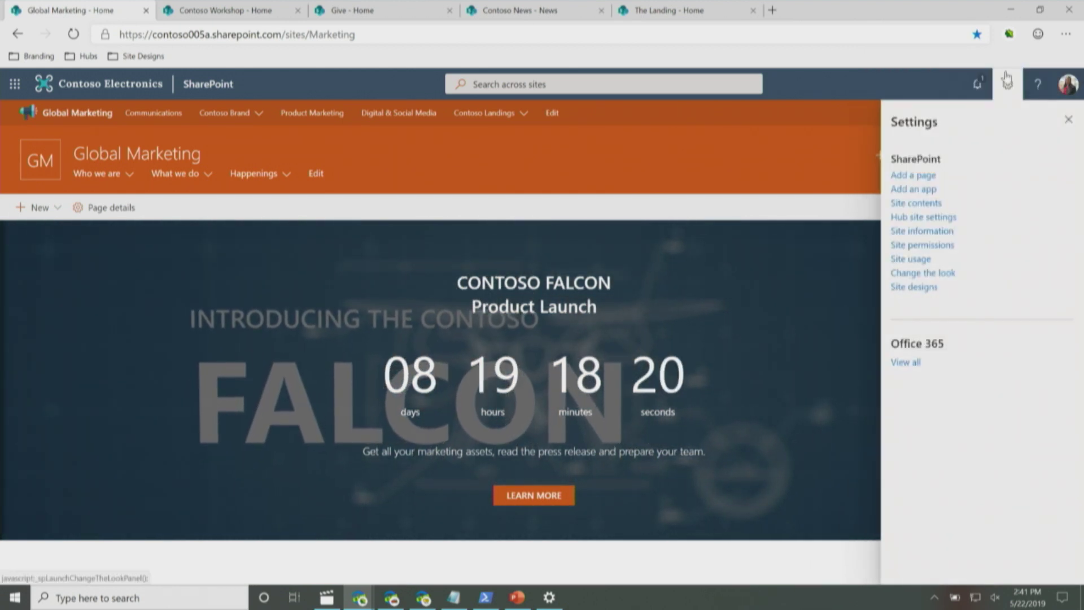
left_click(1068, 121)
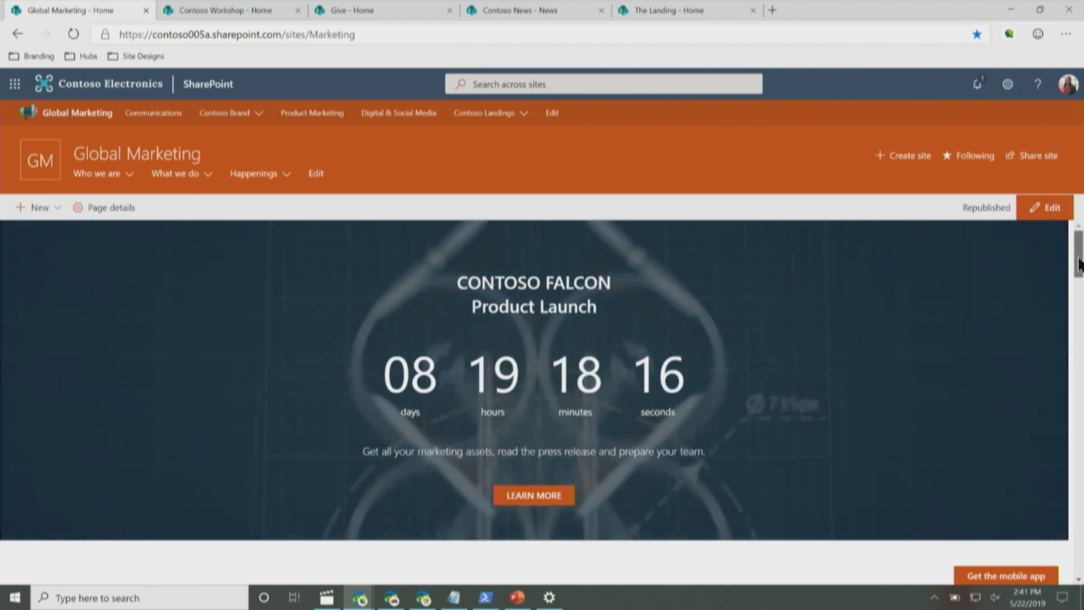
Put the home page in edit mode and set the background of the three-column Get Guidelines section to Strong
left_click_drag(1079, 264, 1078, 359)
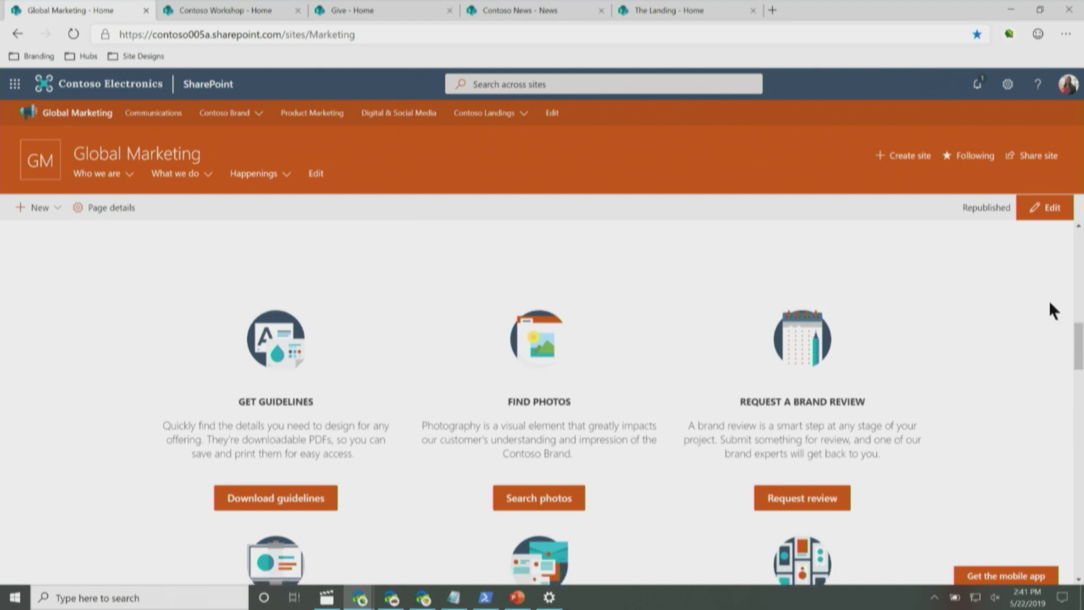
left_click(1050, 209)
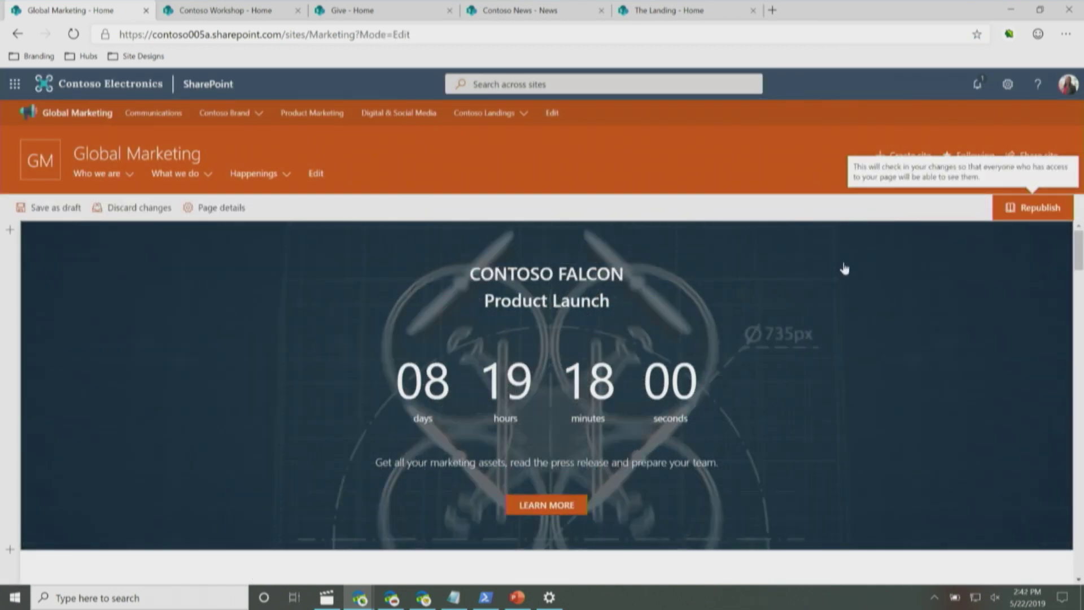
scroll(1065, 248, "down", 4)
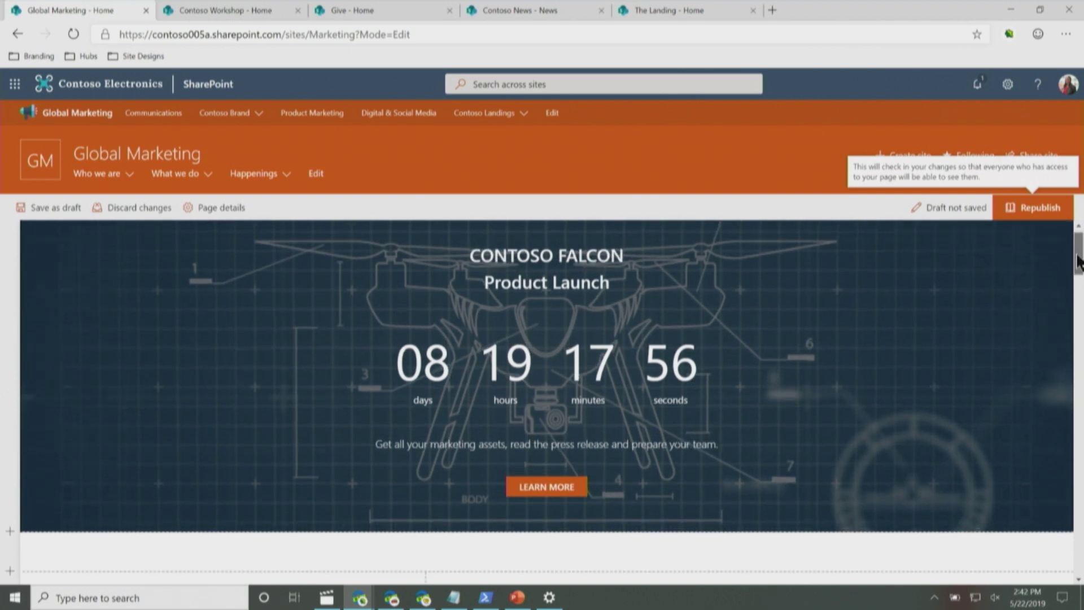
scroll(1050, 305, "down", 9)
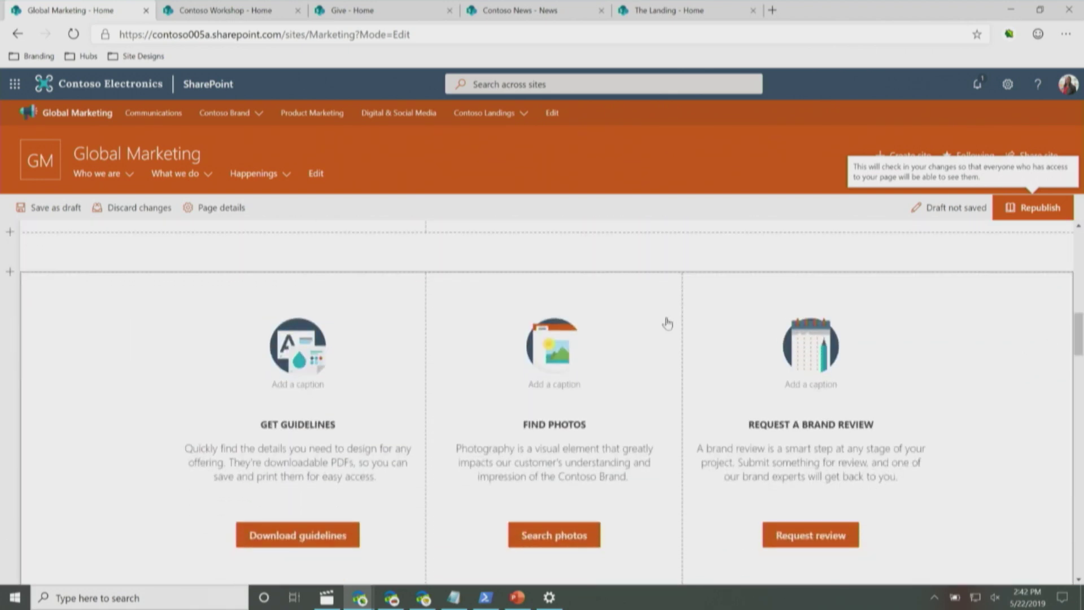
left_click(35, 300)
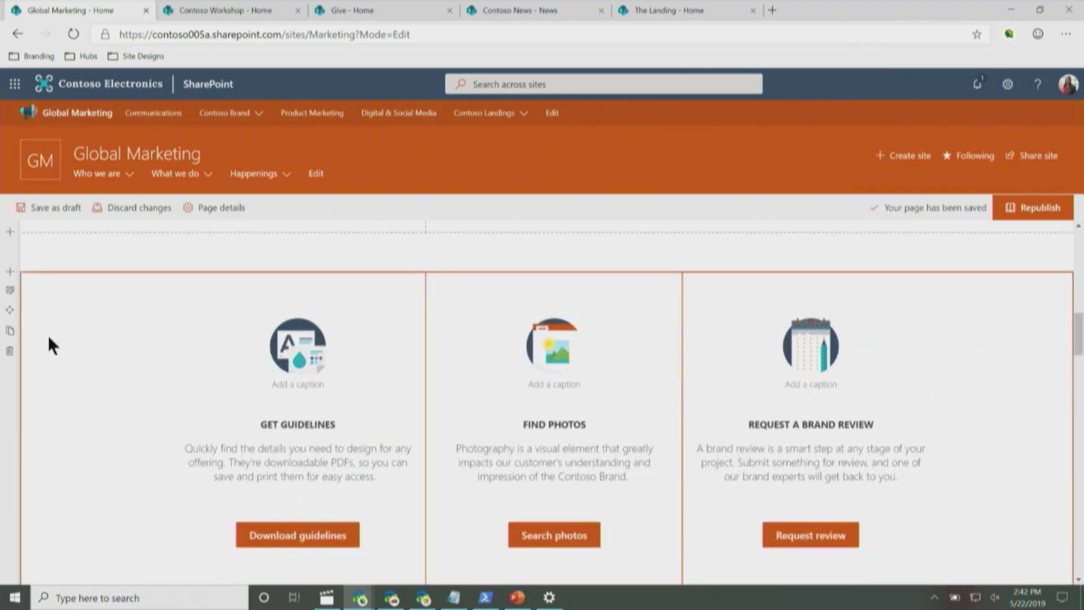
left_click(9, 290)
left_click(949, 400)
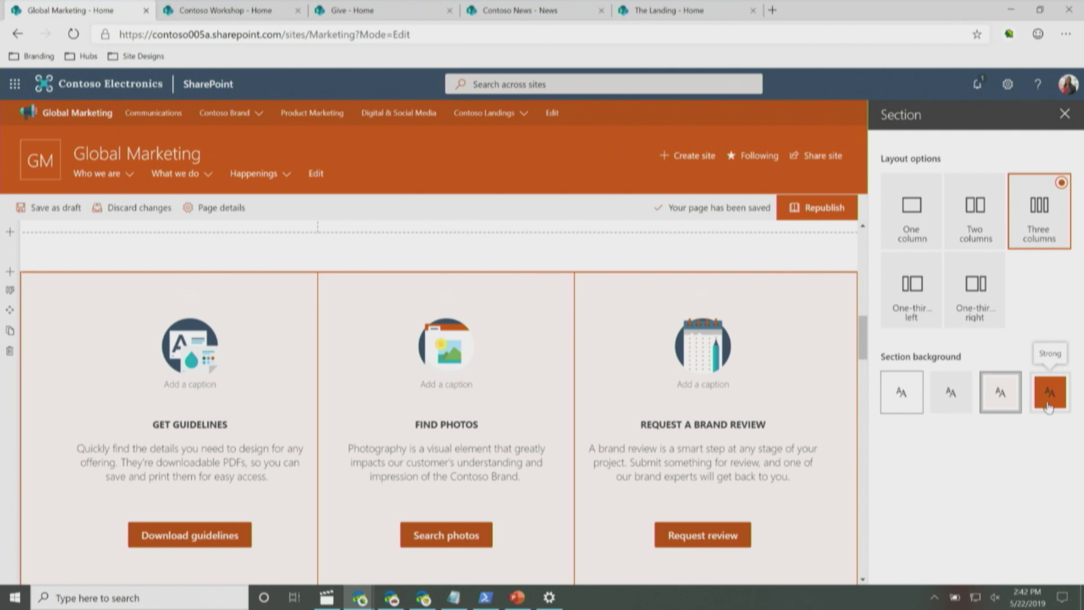
left_click(1047, 405)
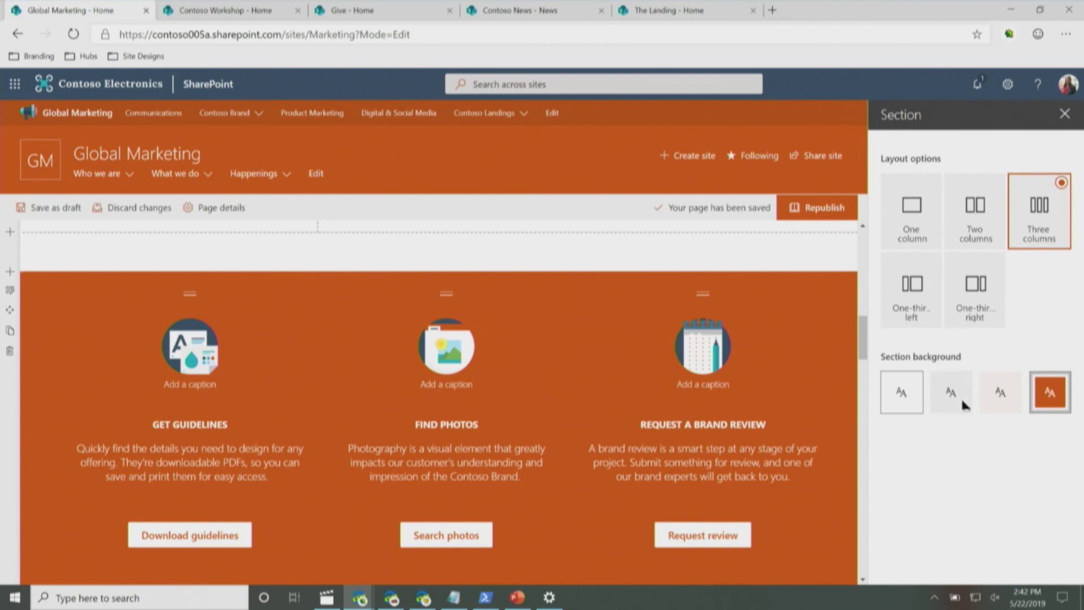
left_click(1064, 115)
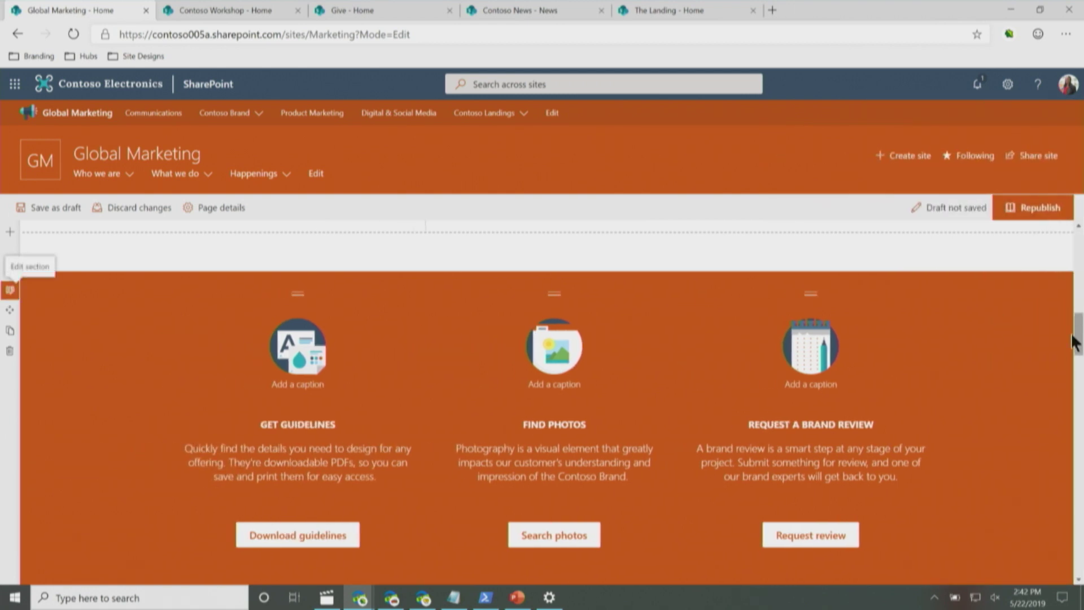
Replace the site logo in the header with the teal M logo image from the Desktop and switch the header layout to Compact
left_click_drag(1078, 339, 1078, 298)
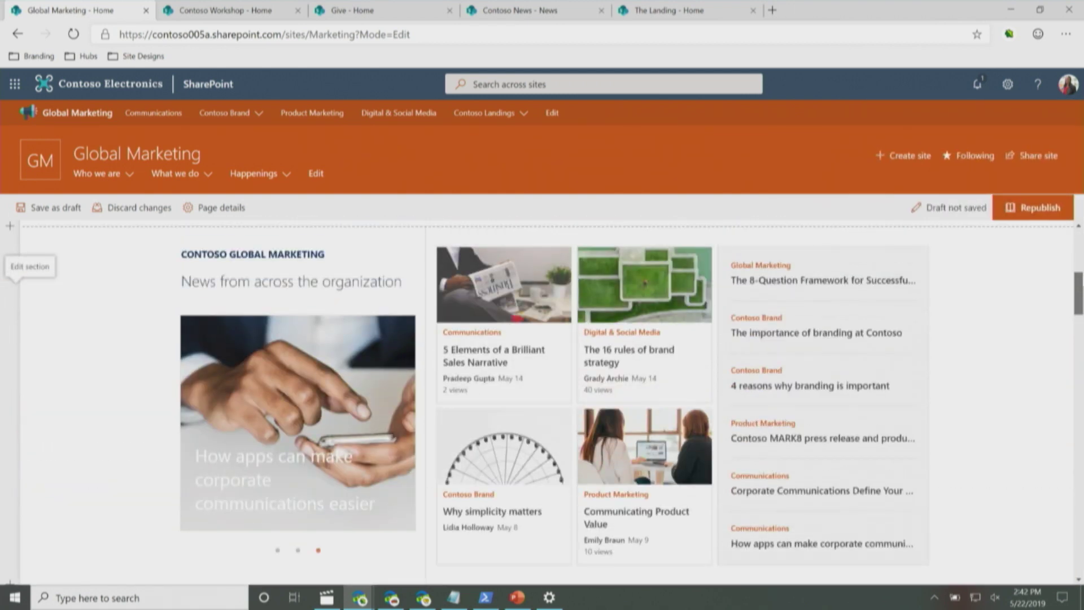
left_click_drag(1081, 244, 1080, 238)
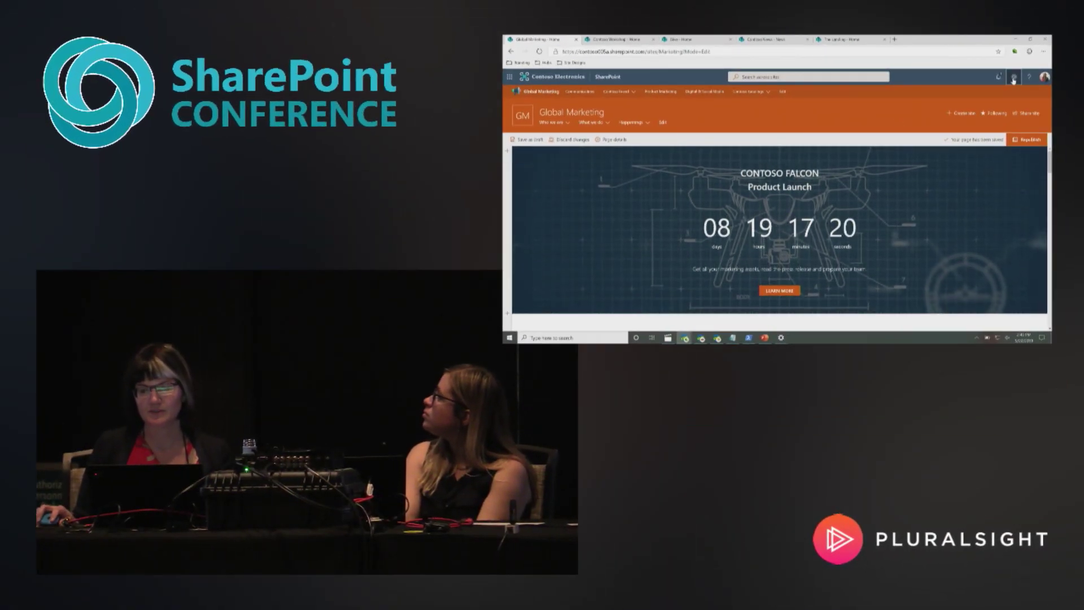
left_click(1013, 78)
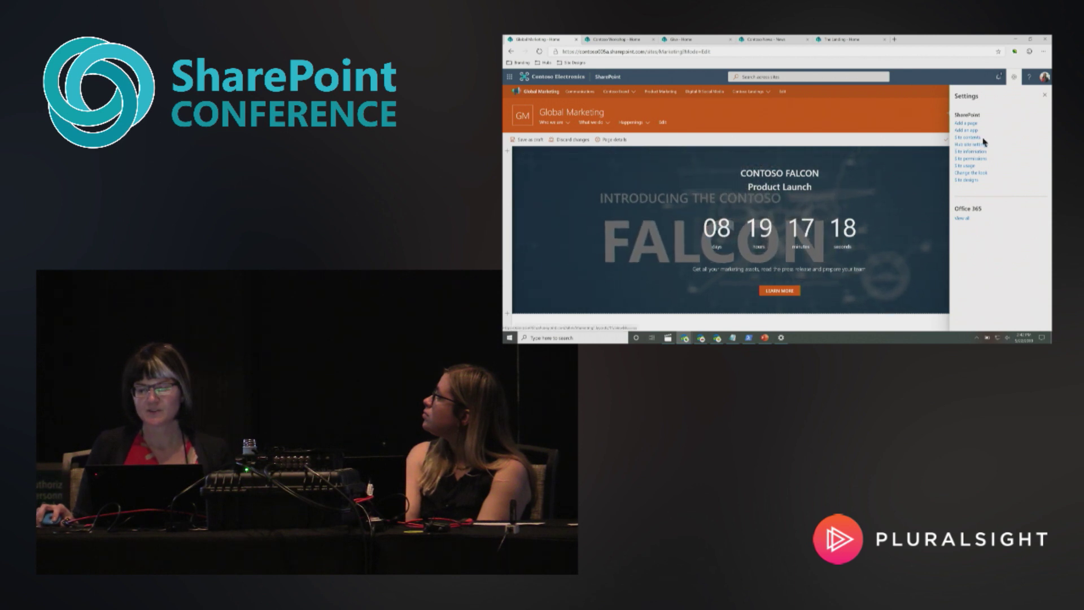
left_click(981, 174)
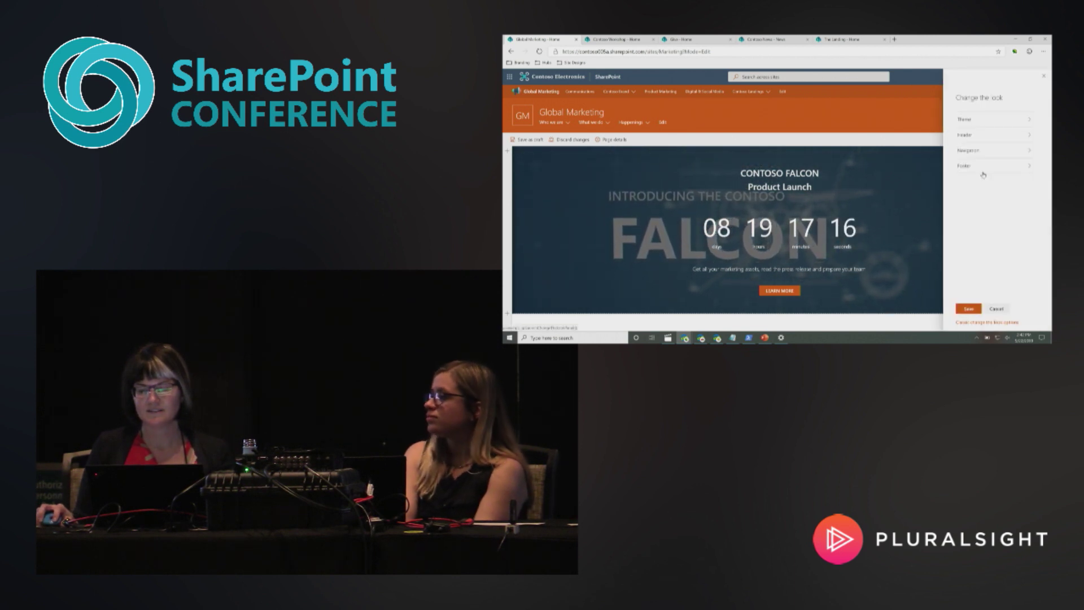
left_click(1026, 136)
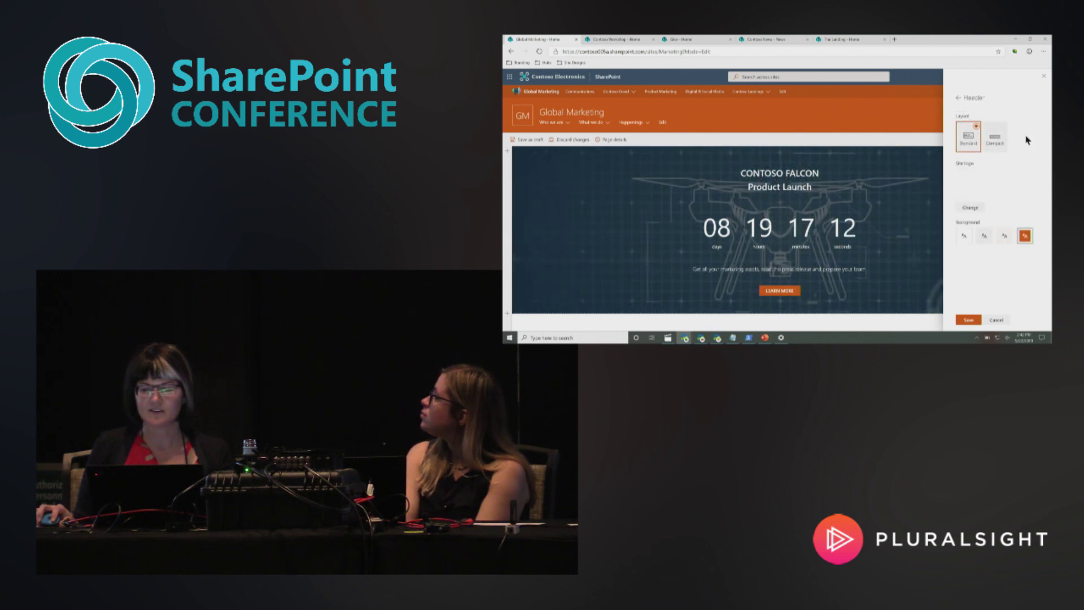
left_click(969, 208)
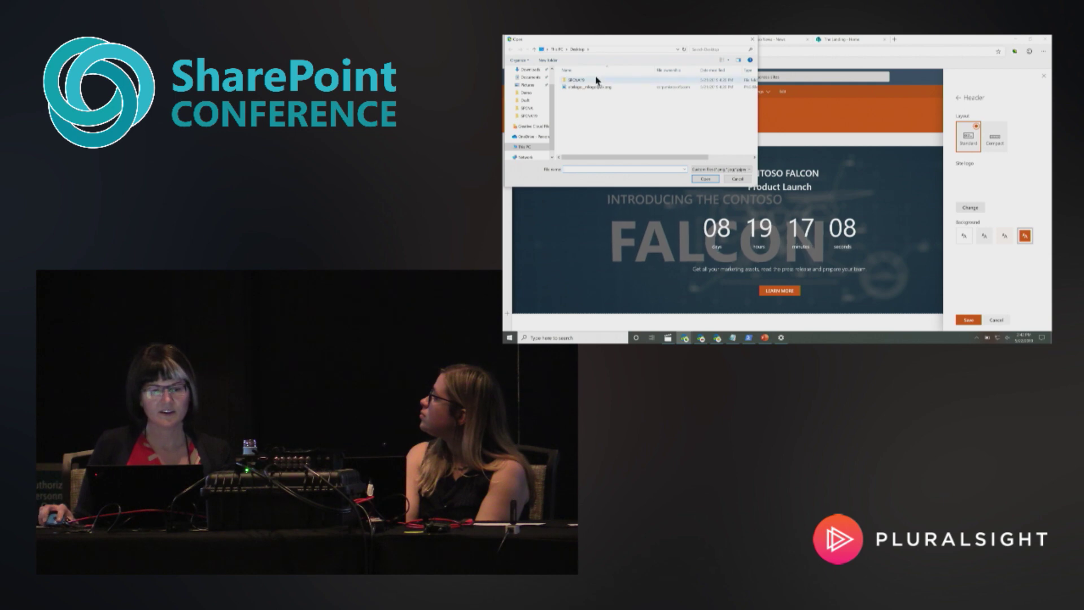
left_click(712, 179)
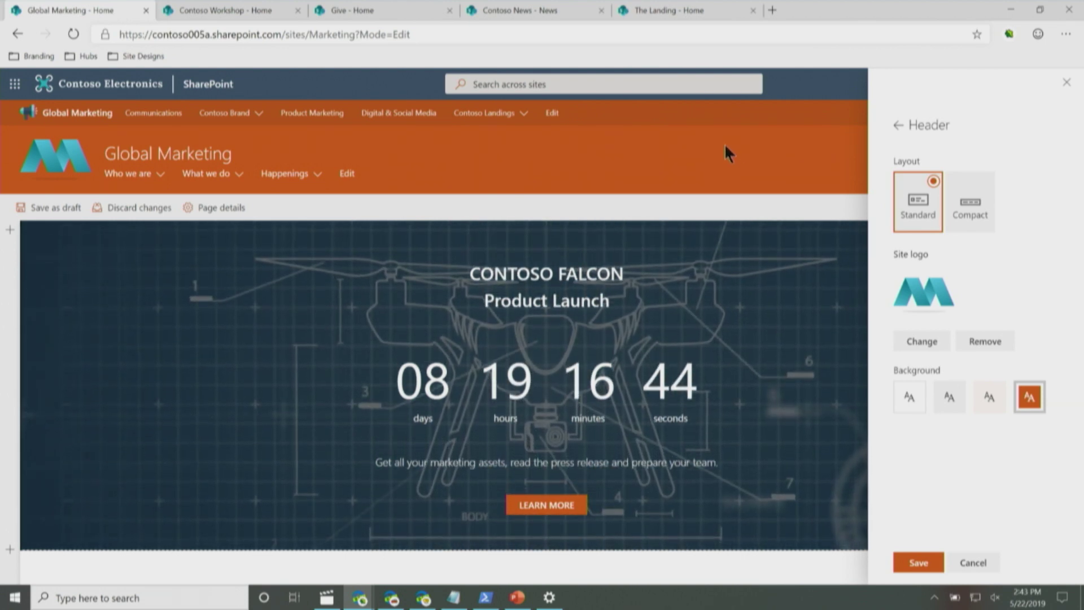
left_click(970, 210)
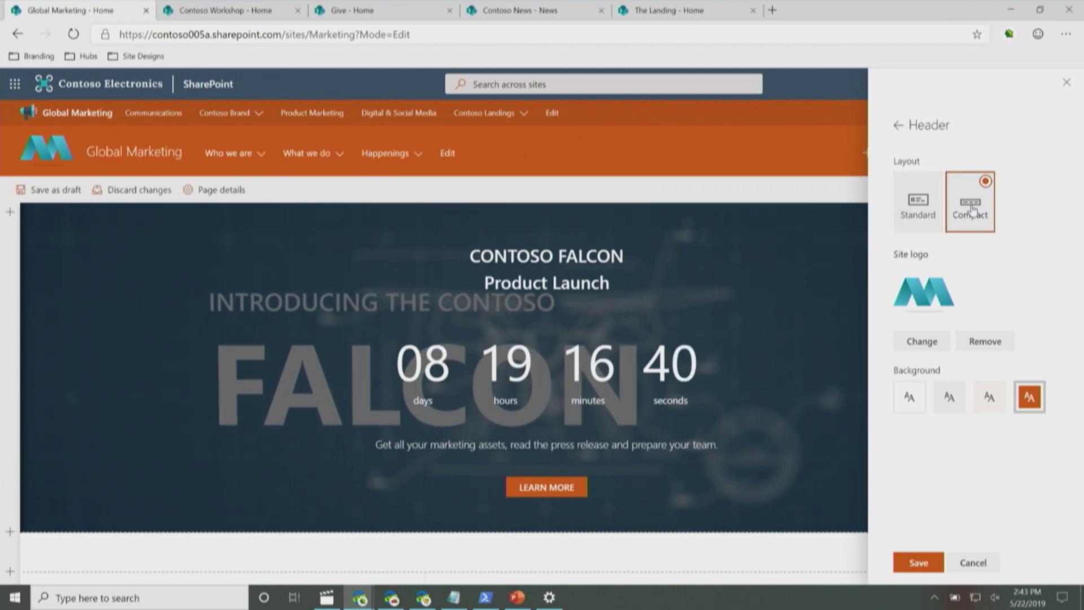
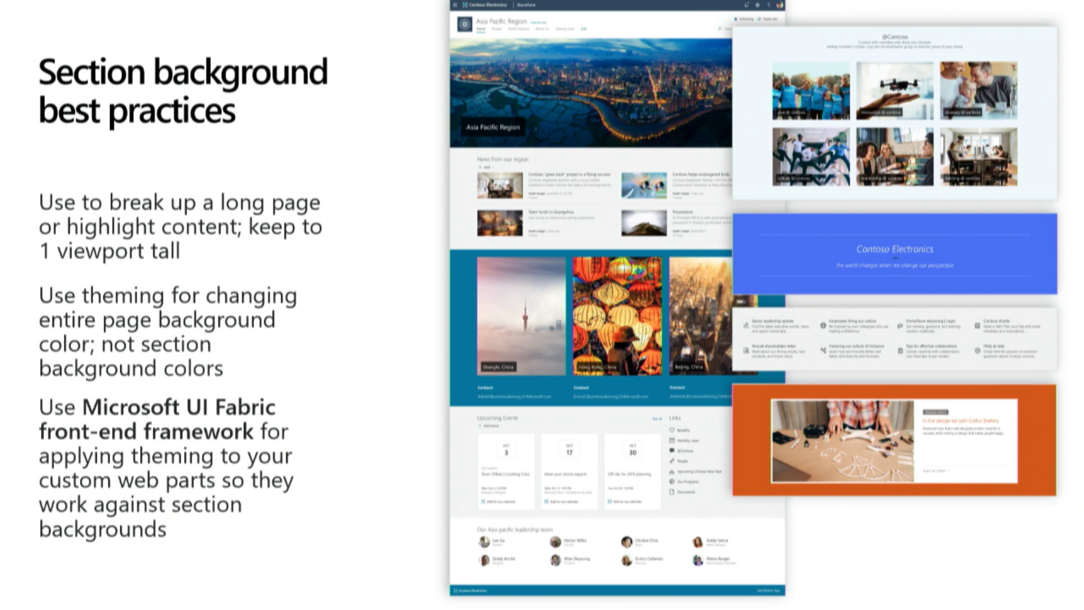
key("Right")
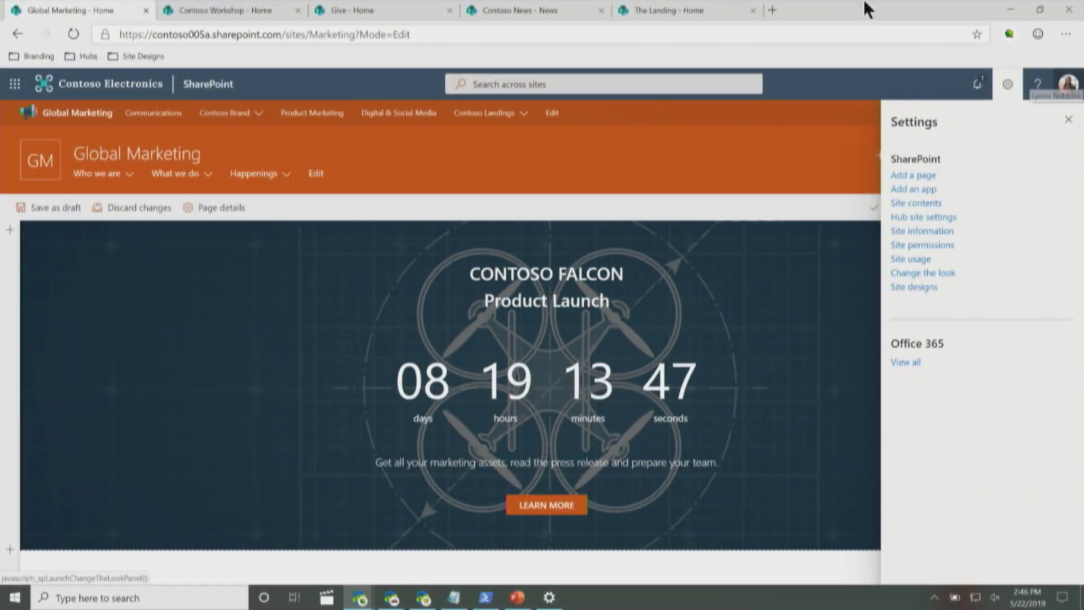
Switch to the Contoso Workshop site, dismiss the Planner notification, and open the theme choices for its look
left_click(240, 8)
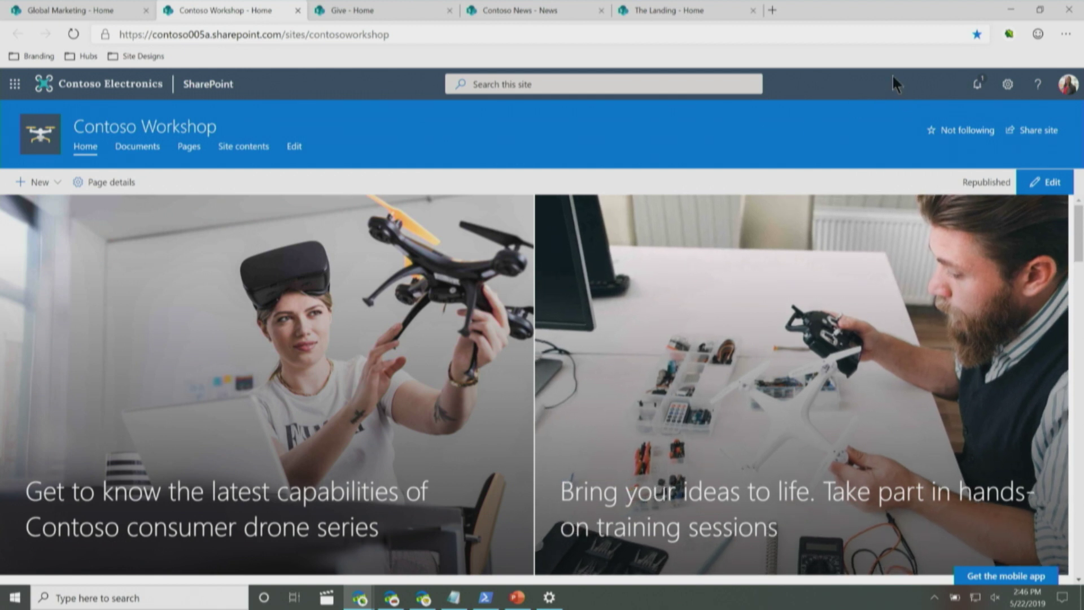
left_click(1007, 85)
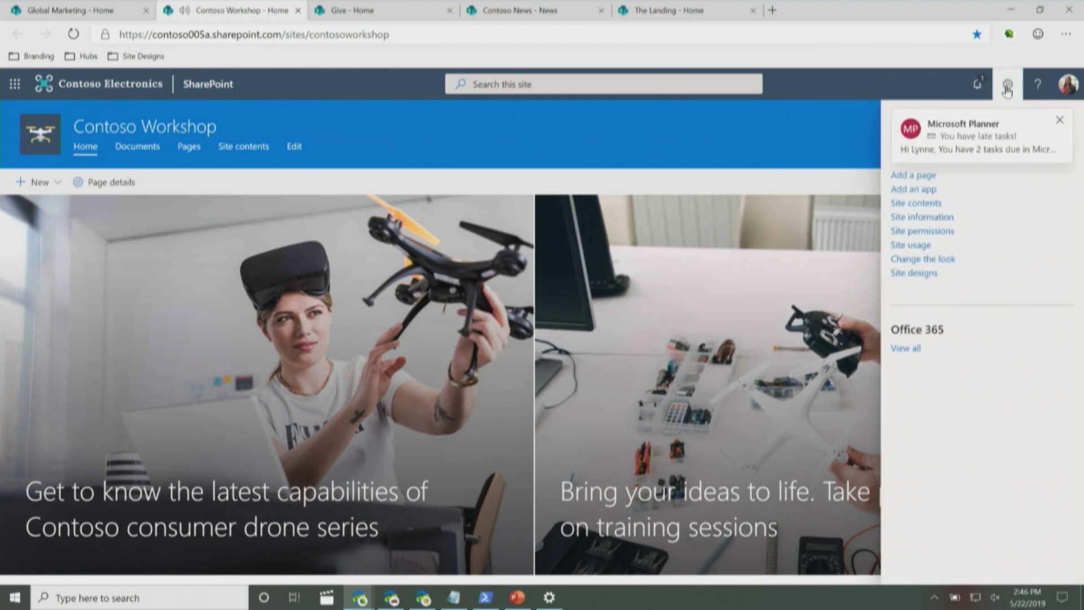
left_click(1059, 120)
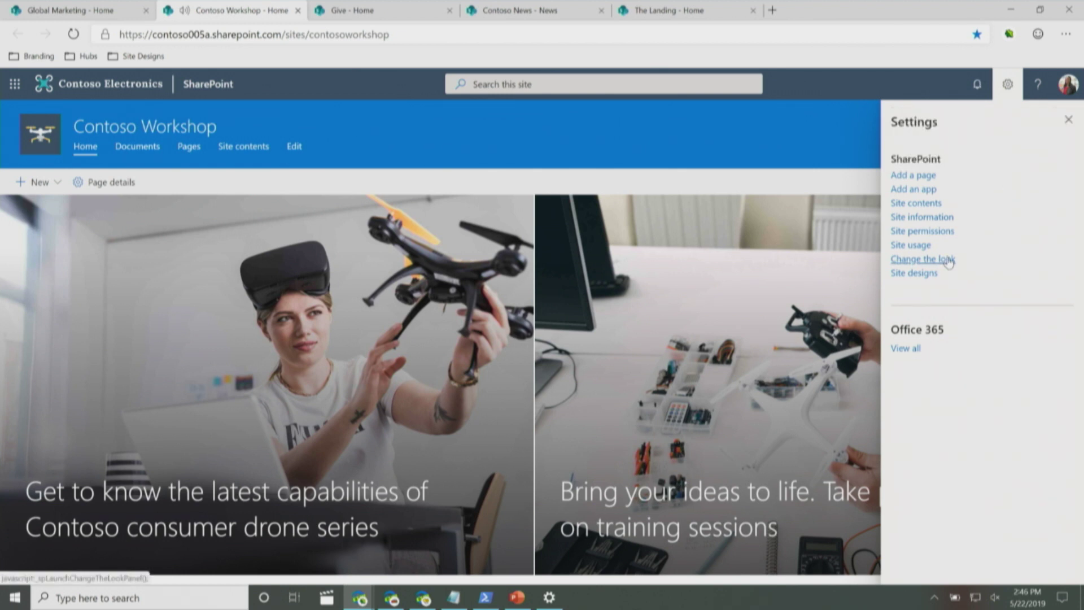
left_click(948, 260)
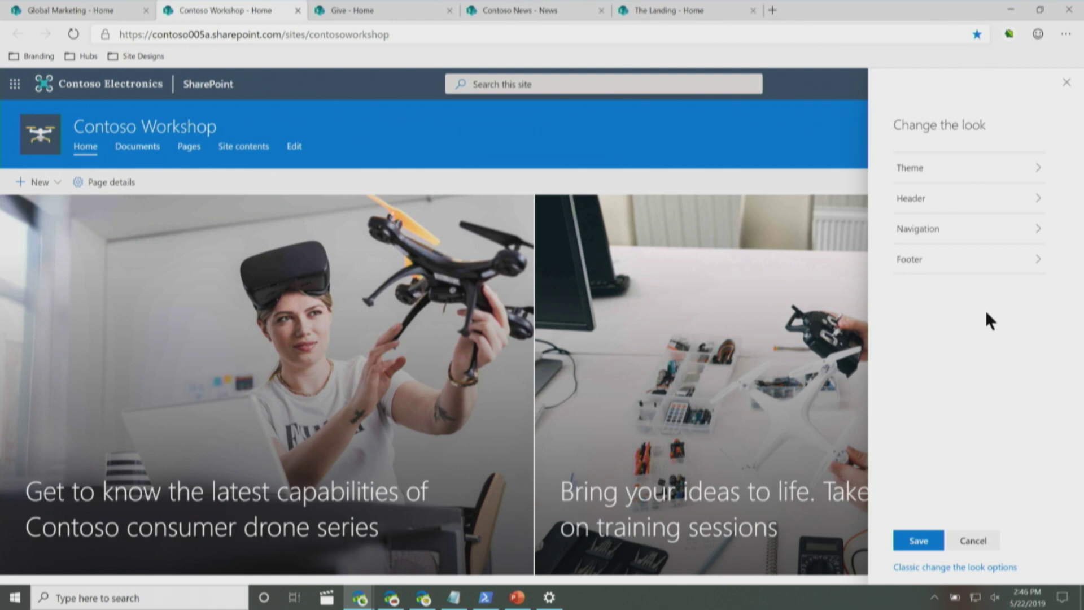
left_click(921, 172)
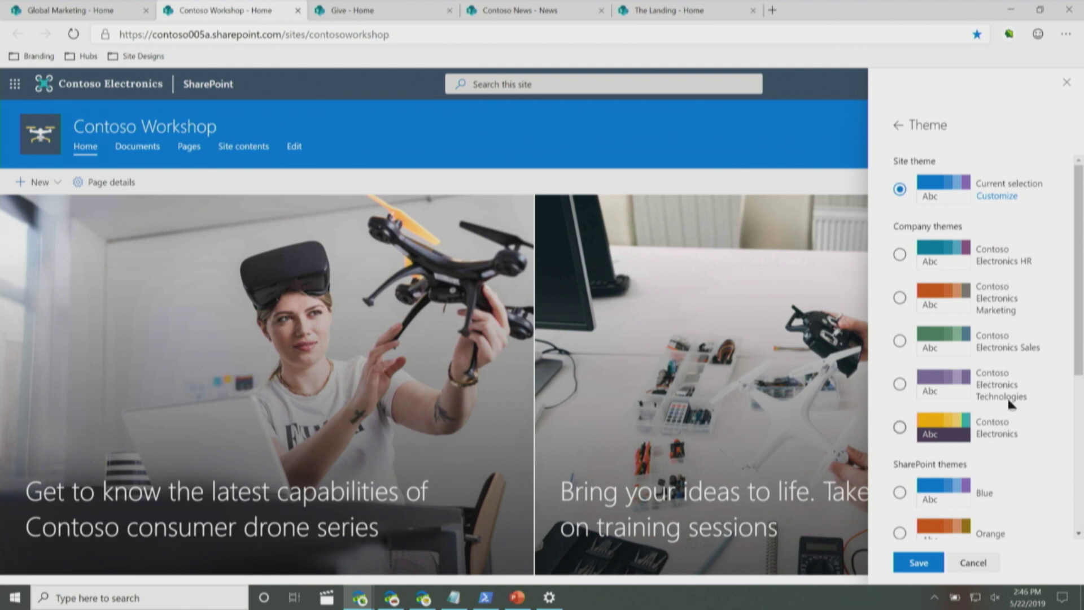
Preview the Contoso Electronics Technologies, Sales and Marketing company themes on the site, ending on Contoso Electronics Sales
left_click(899, 385)
left_click(899, 341)
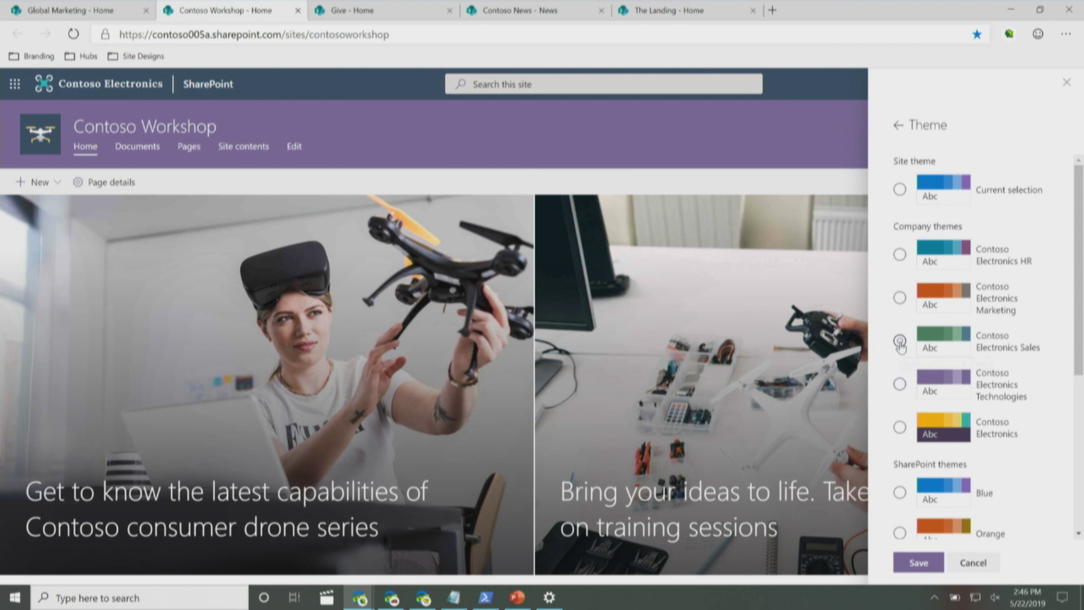
left_click(900, 304)
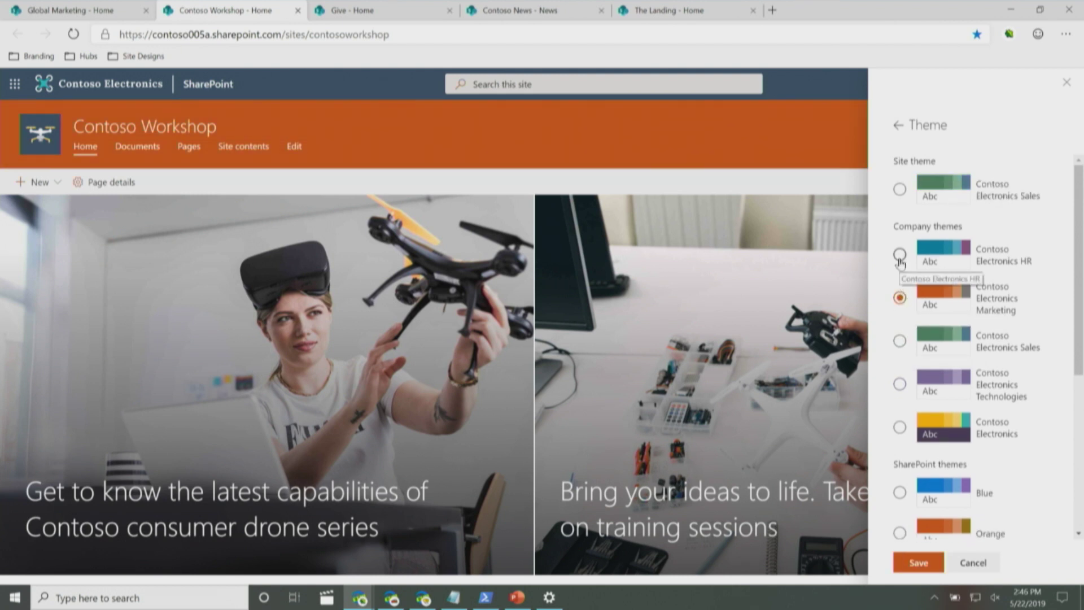
left_click(900, 339)
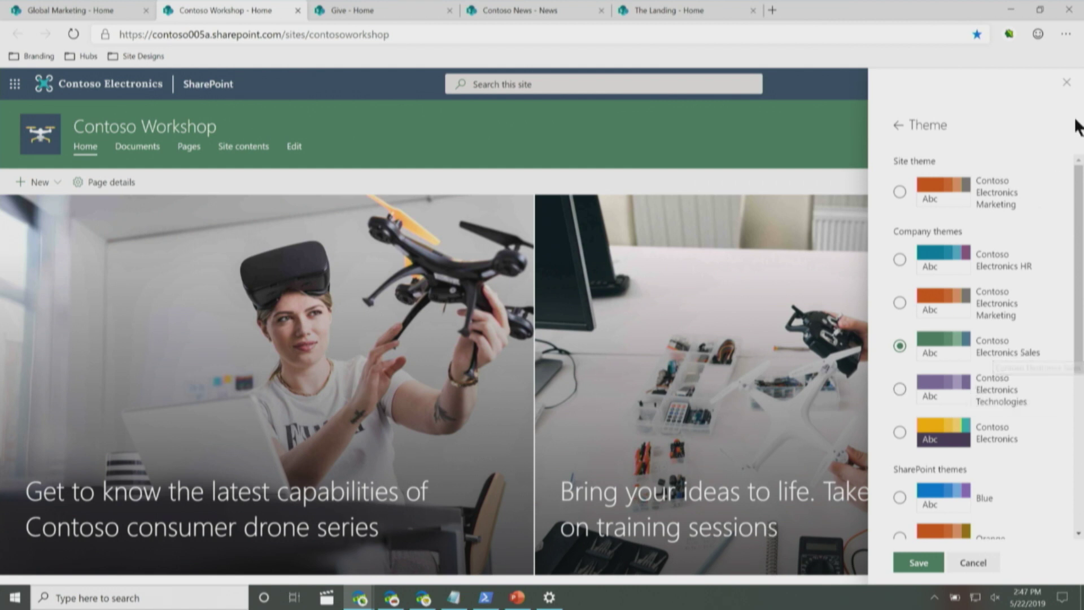
Glance at the Give site, return to the Contoso Workshop tab, go to the SharePoint start page and close the leftover settings panes
left_click(391, 14)
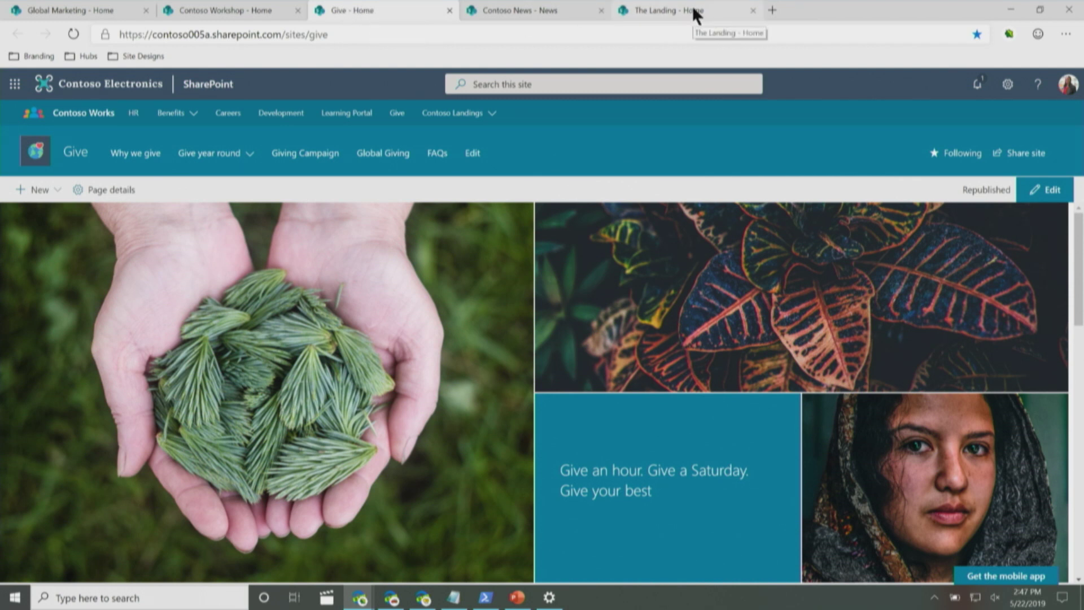
left_click(263, 12)
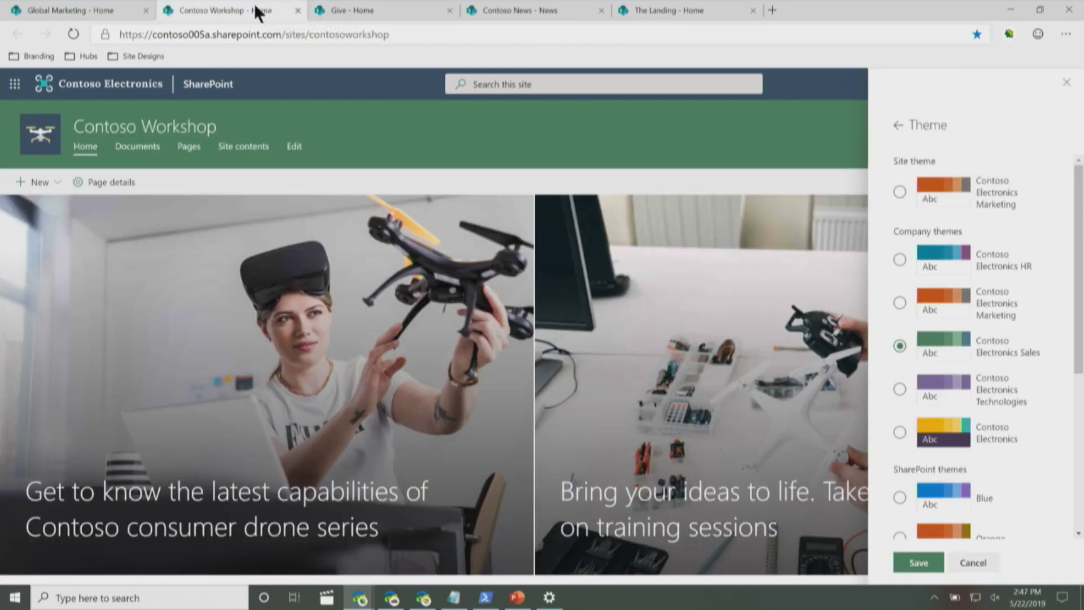
left_click(230, 86)
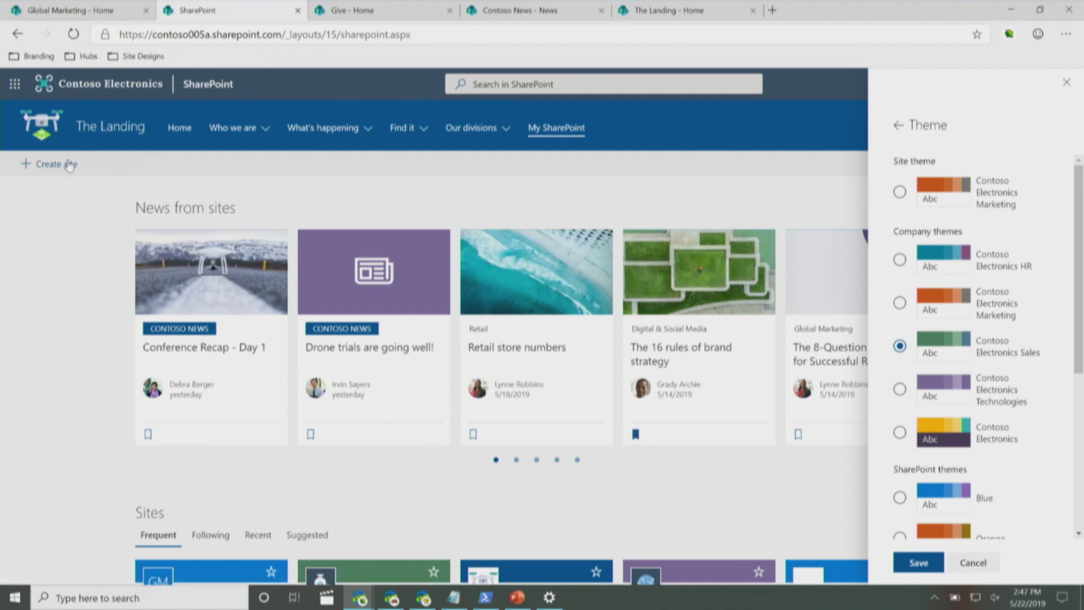
left_click(1069, 86)
left_click(1069, 120)
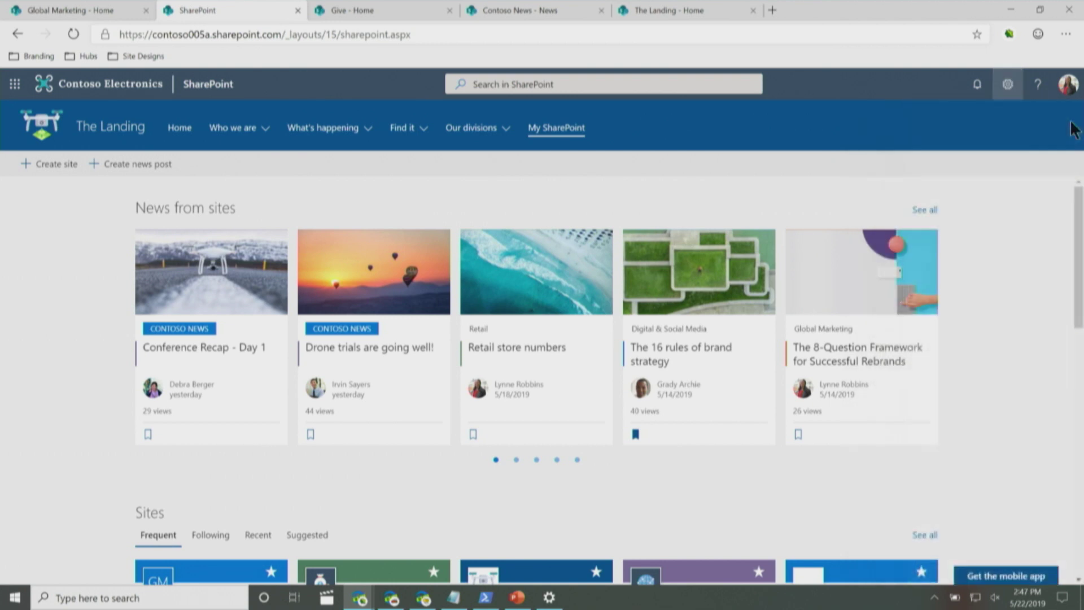
Create a communication site named Digital Assets using the Global Marketing Branding design
left_click(52, 166)
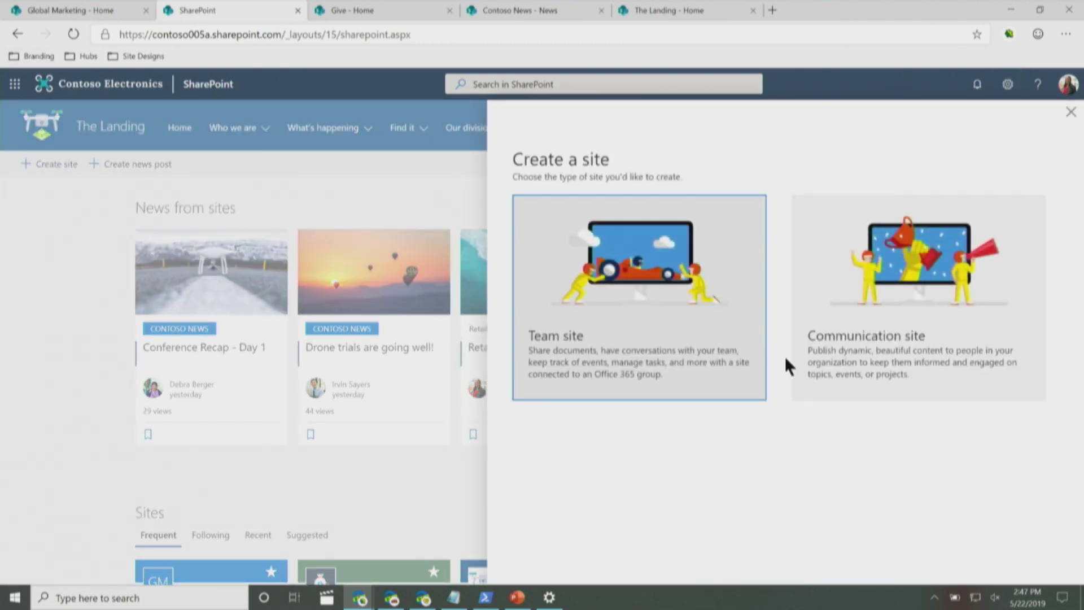
left_click(874, 311)
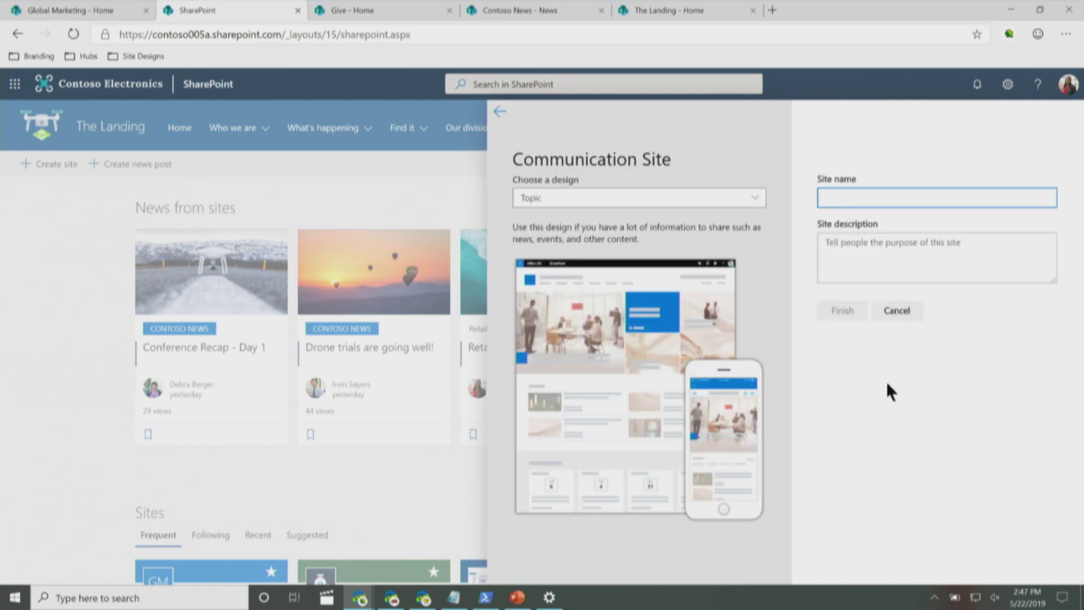
left_click(752, 205)
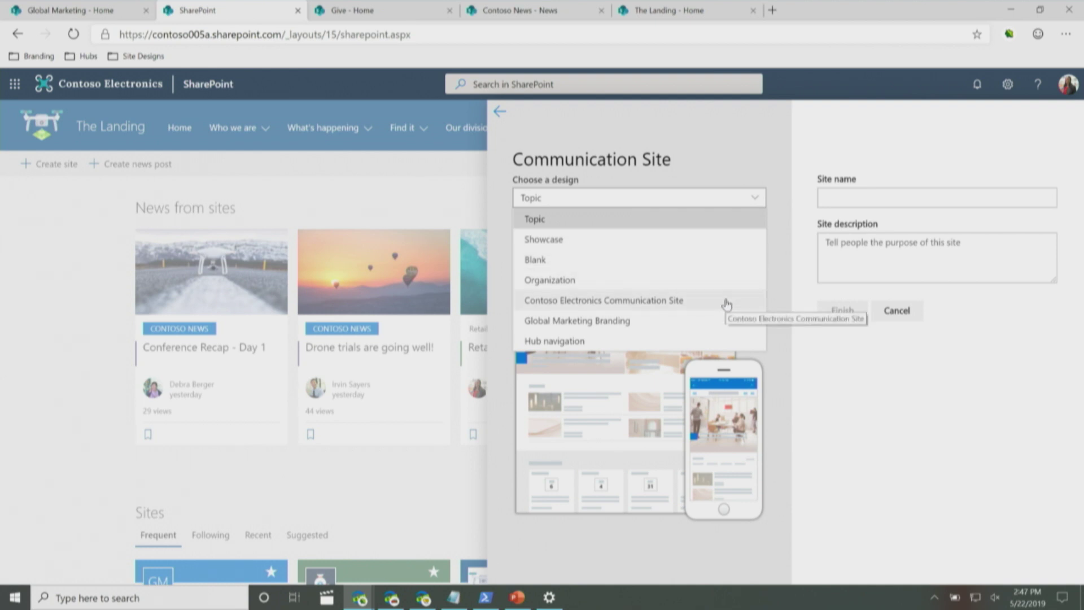
left_click(606, 322)
left_click(858, 199)
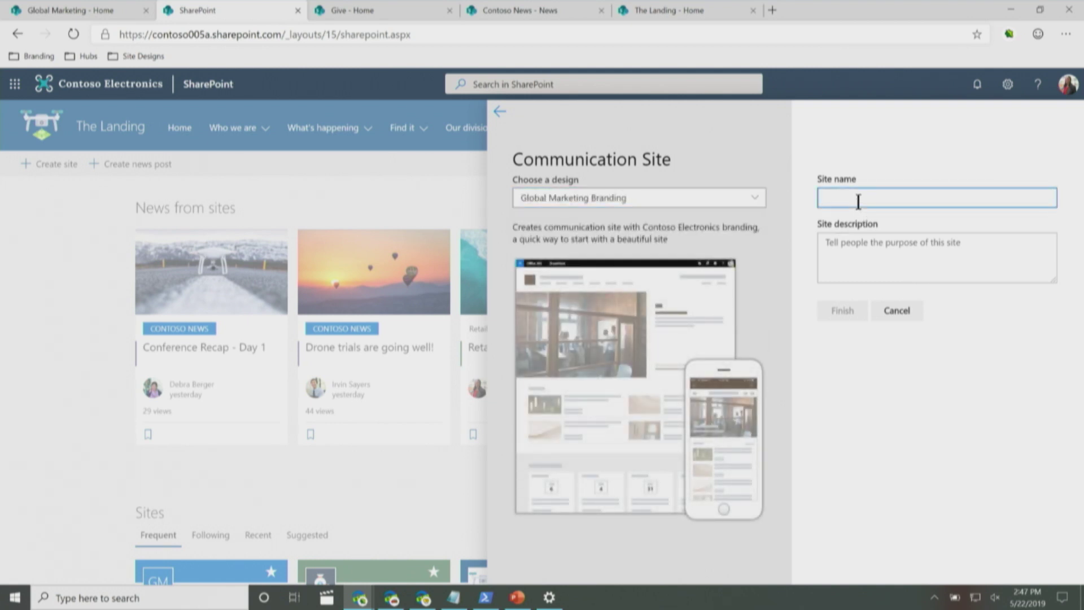
type("Digital Assets")
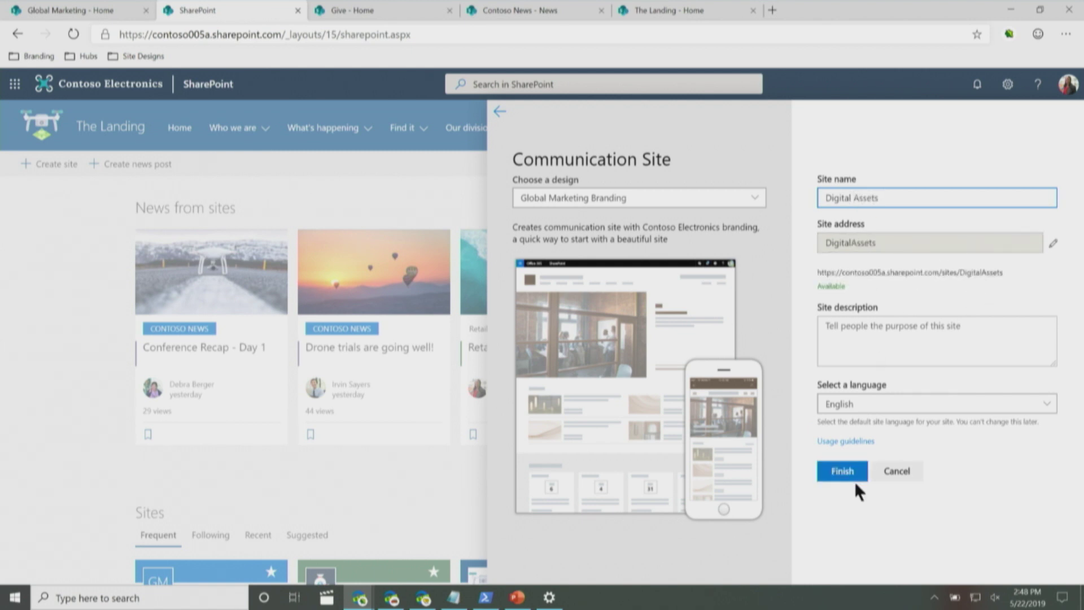
left_click(848, 474)
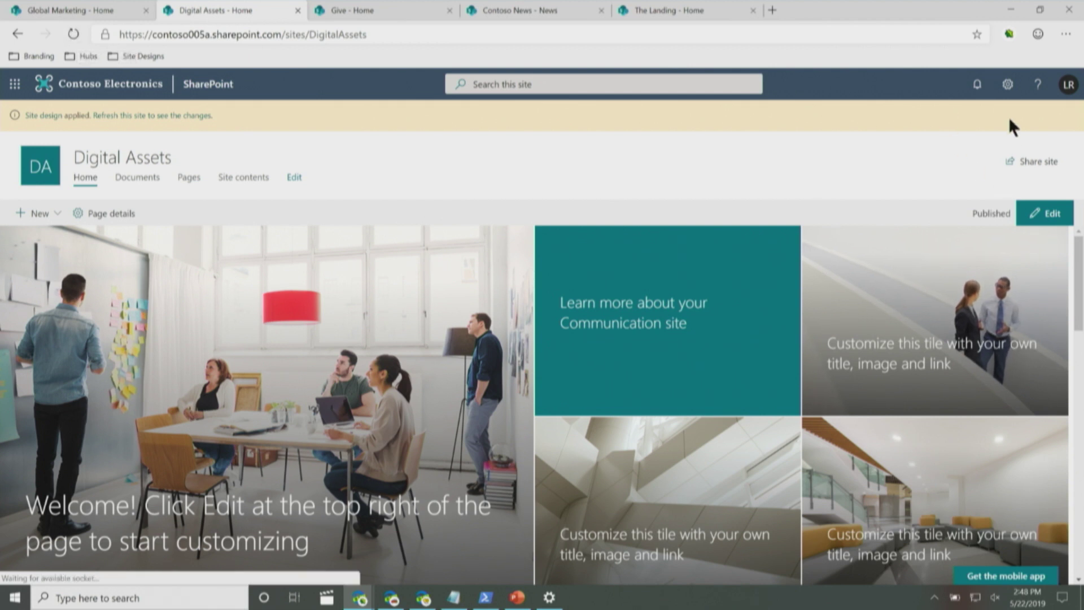
Review the site design actions applied to Digital Assets, view the updated site, and expand its Guidelines navigation menu
left_click(1007, 84)
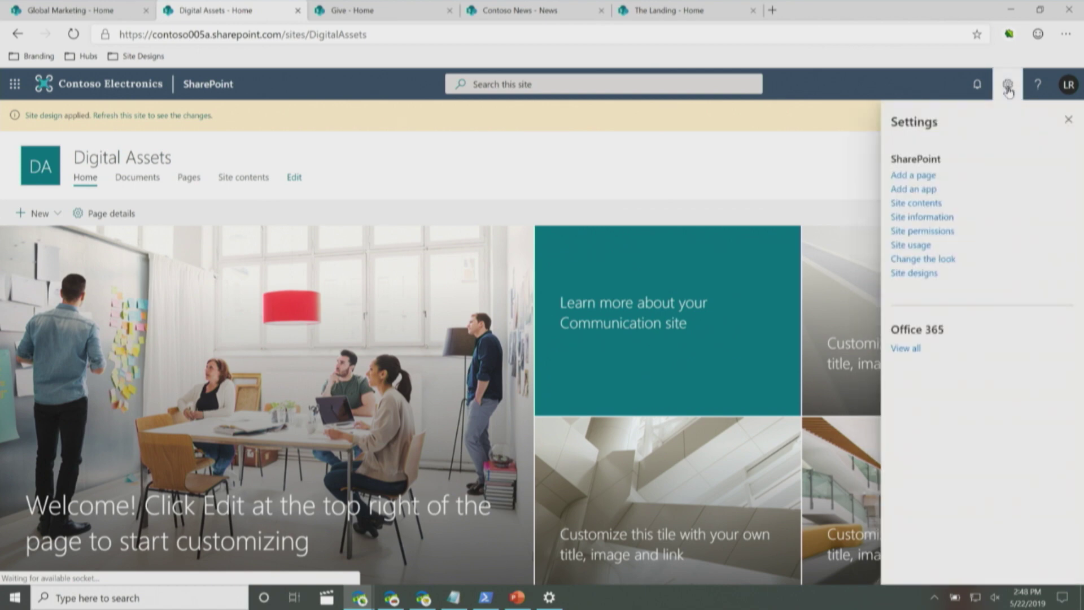
left_click(927, 274)
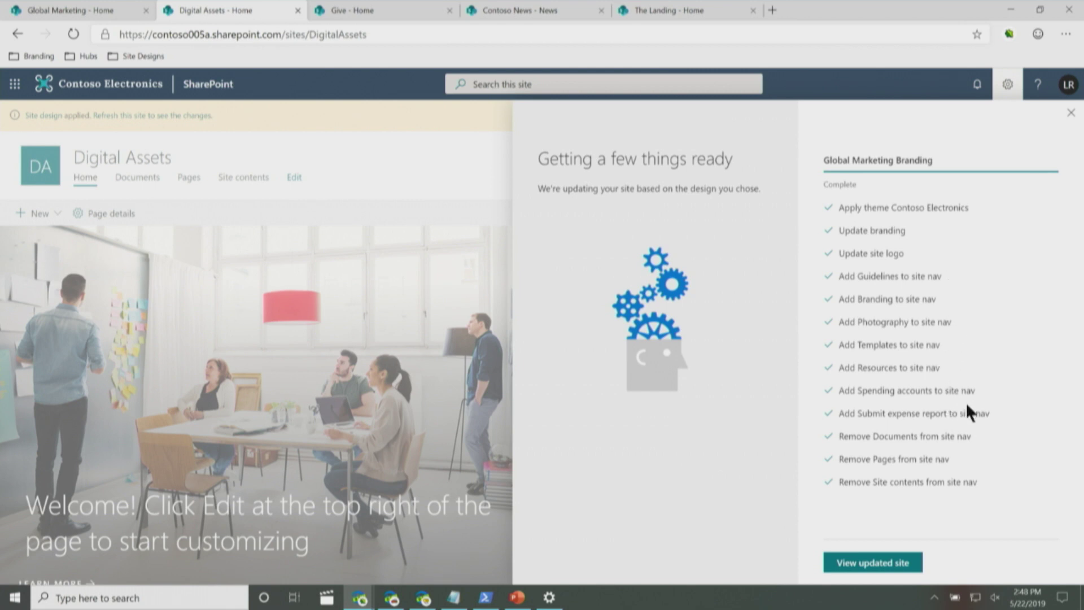
left_click(886, 564)
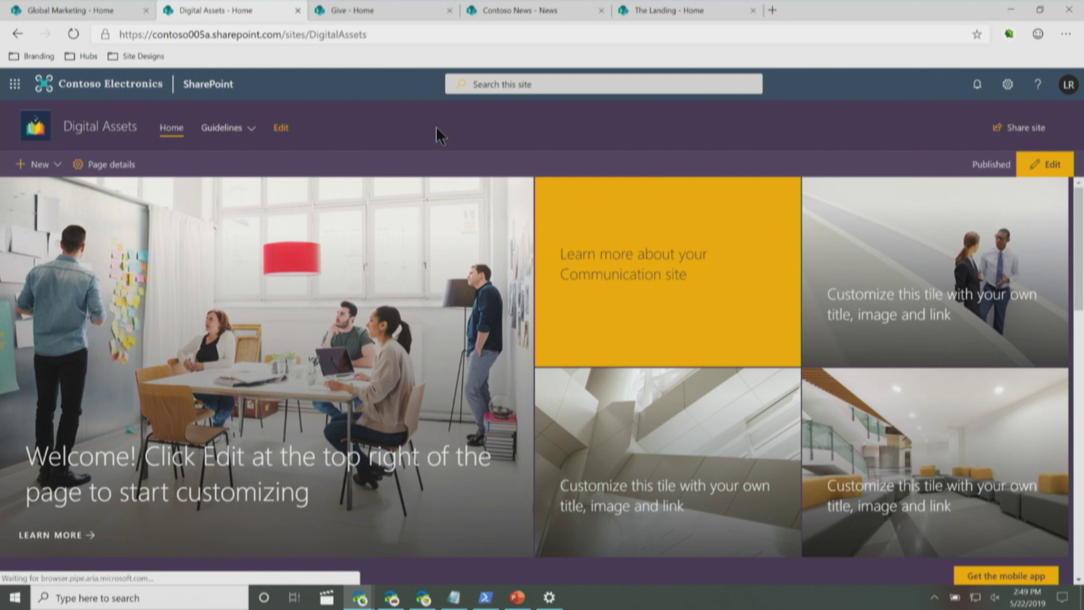
left_click(249, 131)
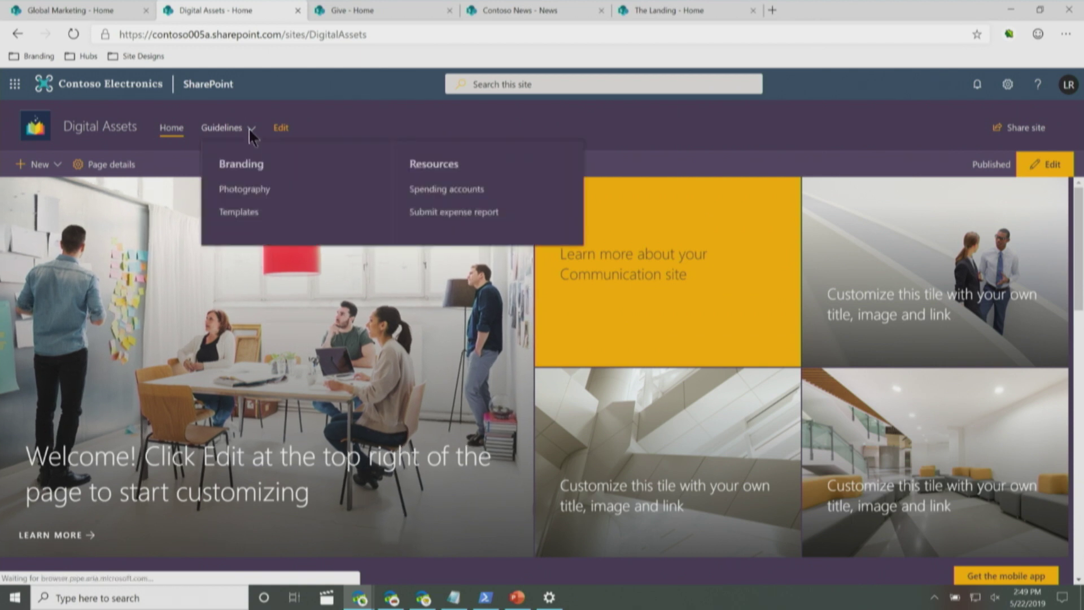
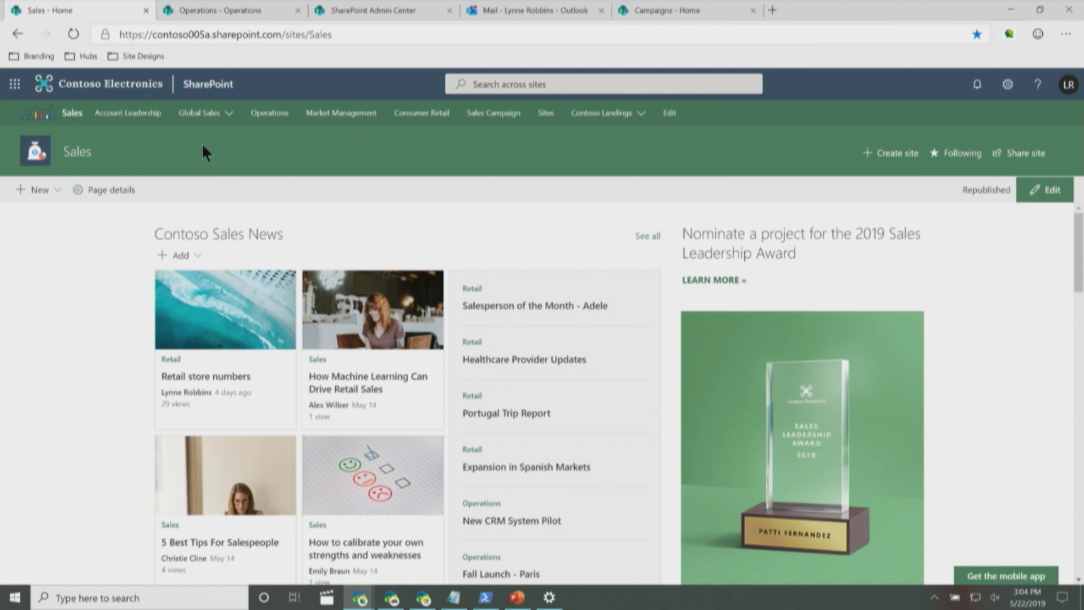
Explore the Sales hub navigation by expanding Global Sales, opening the Operations site, and returning to the Sales home page
mouse_move(204, 114)
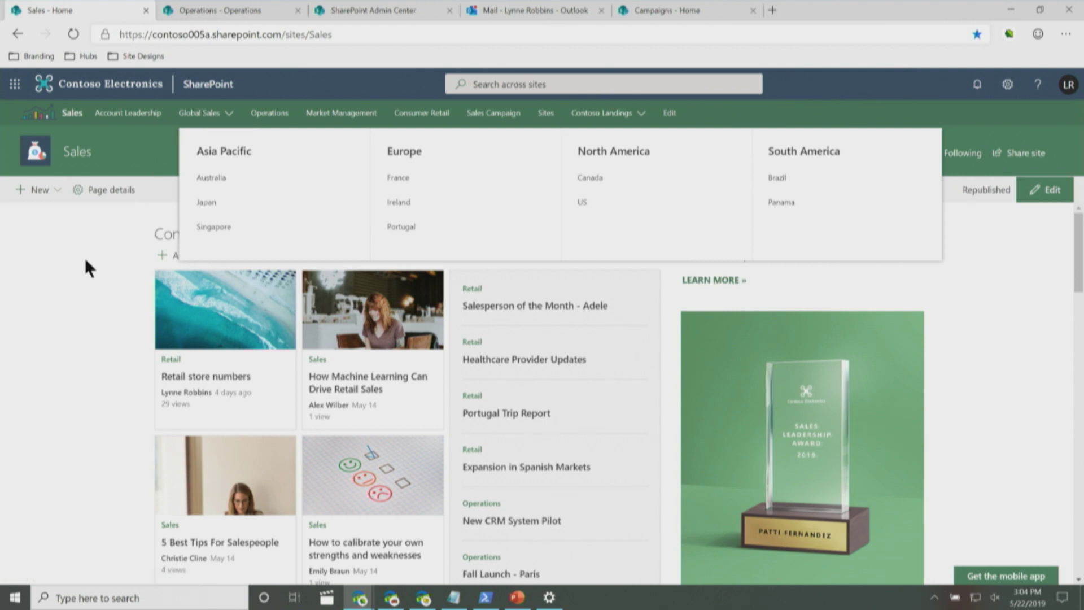
left_click(263, 120)
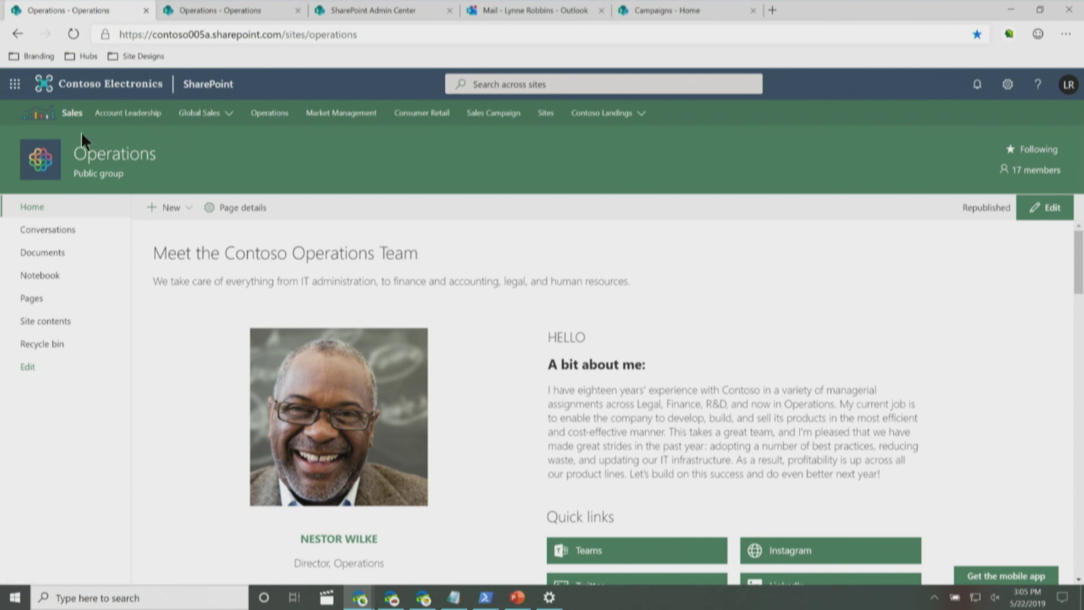
left_click(72, 114)
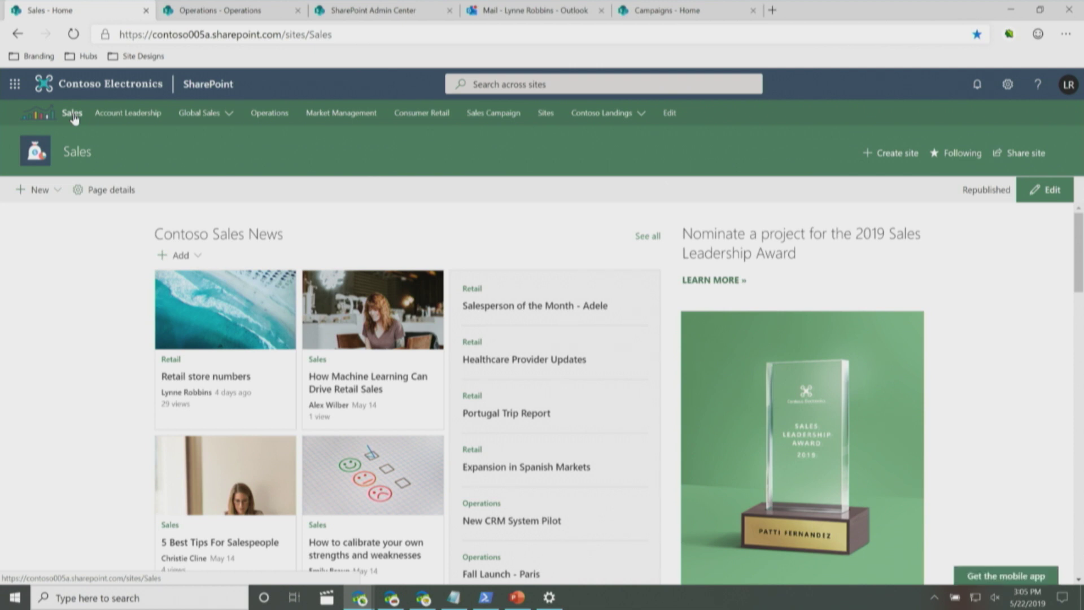
Look at the cross-site search suggestions on the Sales hub, dismiss them, and skim the home page
left_click(514, 86)
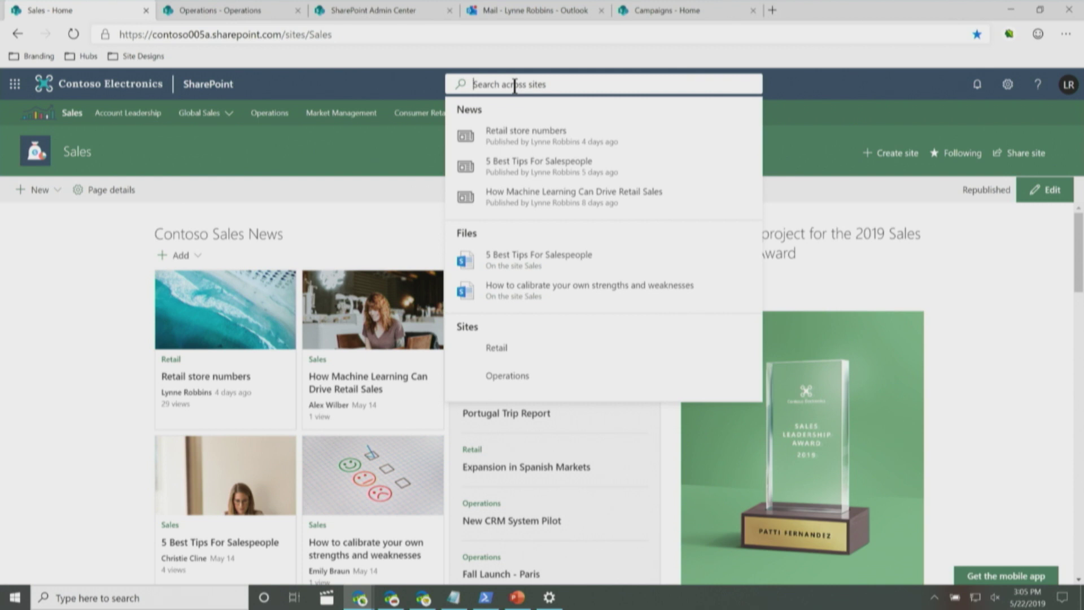
left_click(1013, 294)
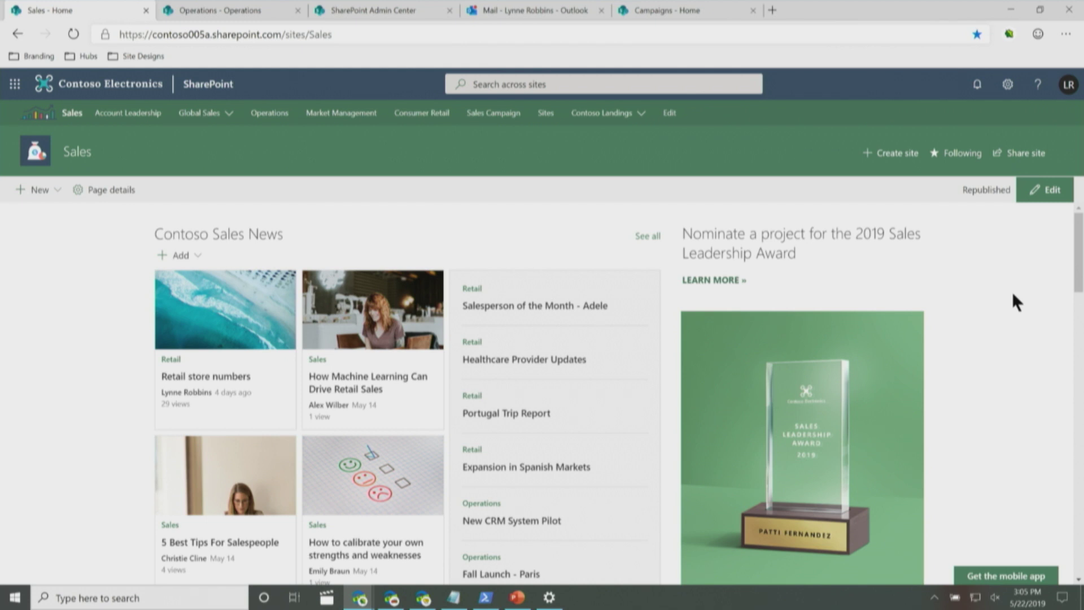
scroll(384, 412, "down", 1)
scroll(423, 415, "up", 1)
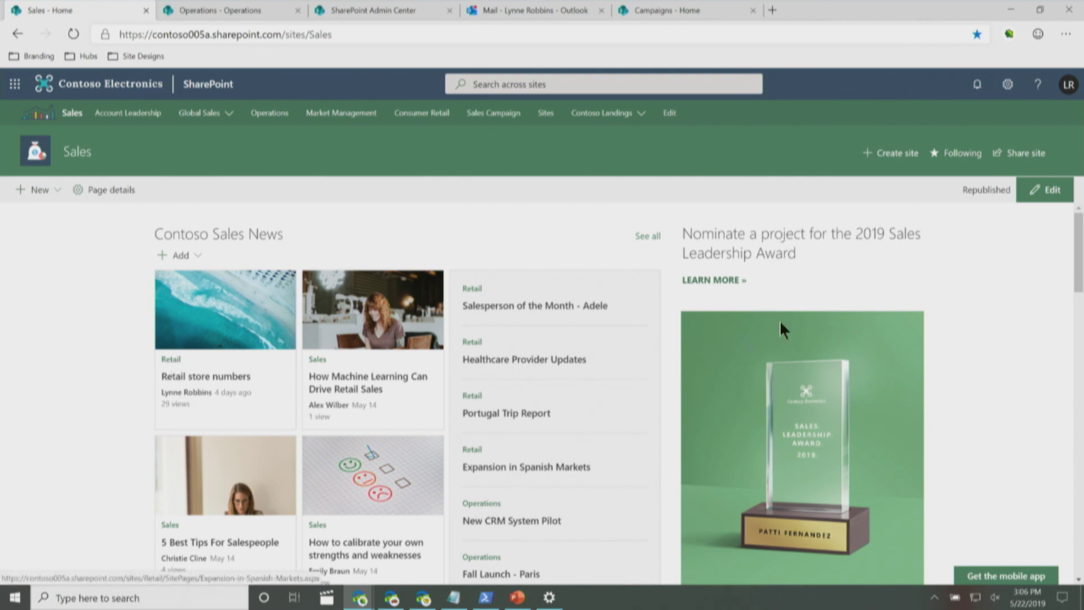
Put the Sales home page in edit mode and set the Contoso Sales News web part's news source to Select sites
left_click(1035, 192)
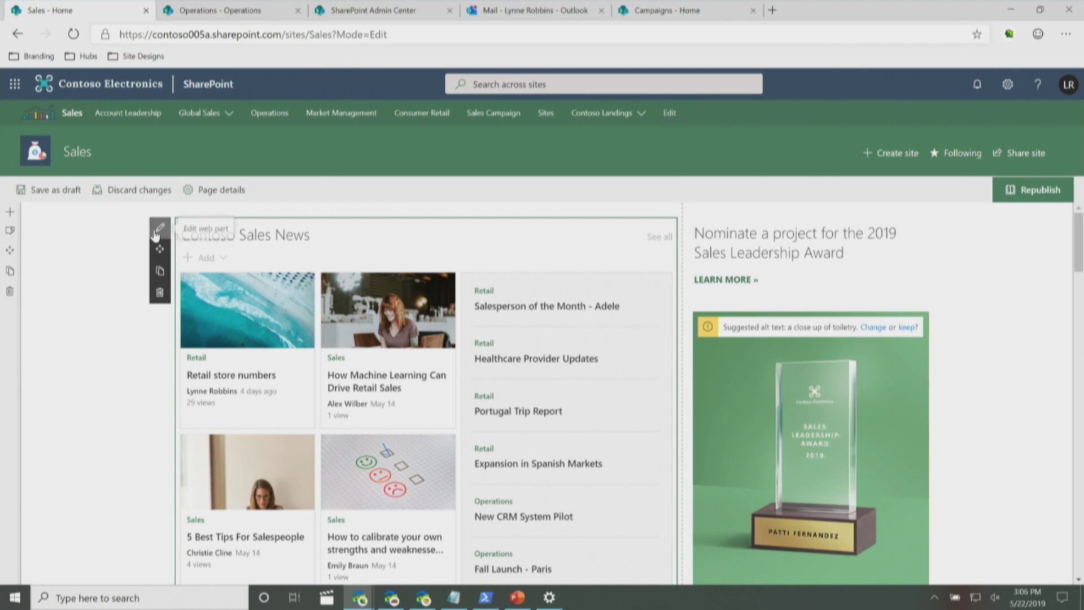
left_click(157, 231)
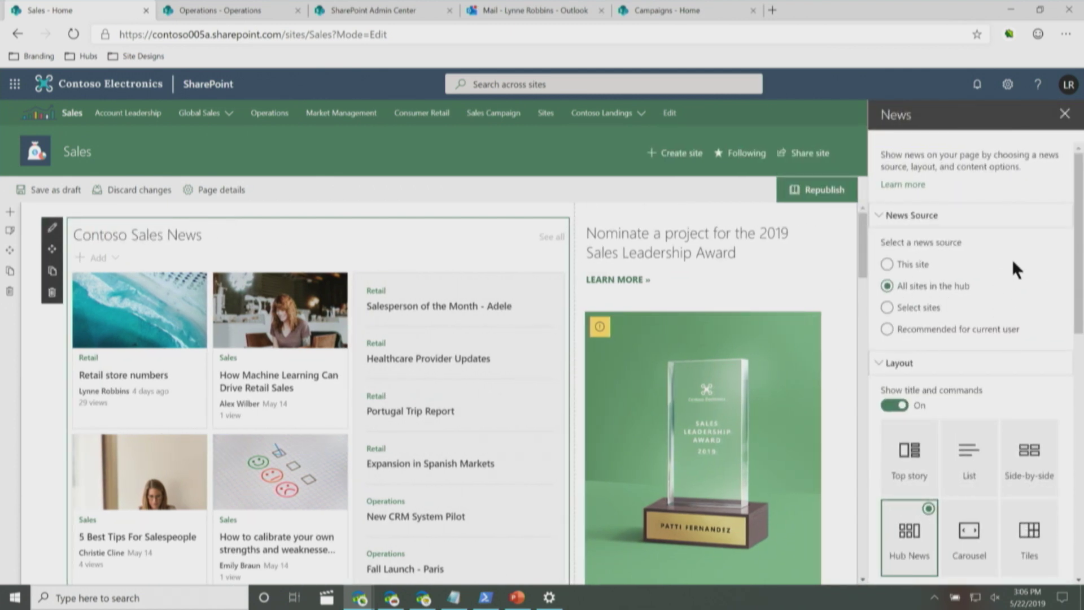
scroll(1013, 265, "down", 1)
left_click(889, 245)
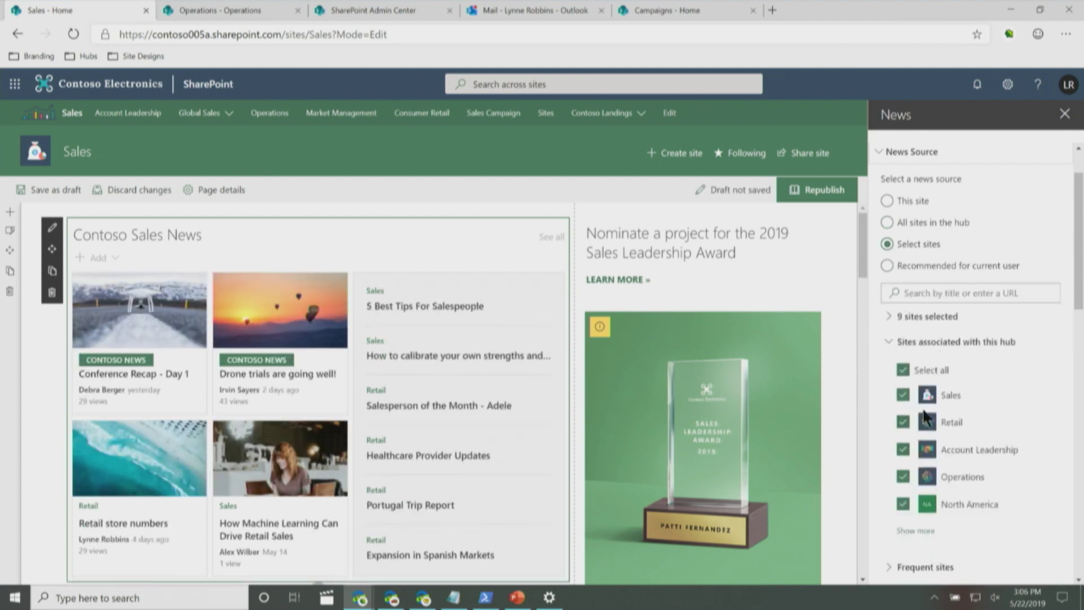
Exclude the Retail site from the news sources and search the selectable sites for "news"
left_click(903, 423)
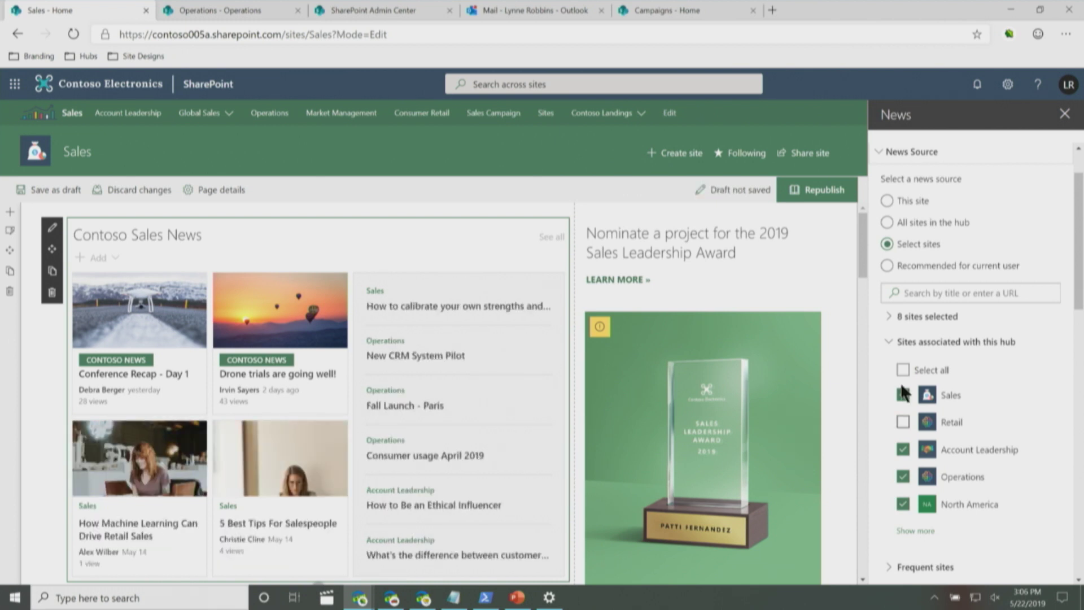
left_click(917, 292)
type("news")
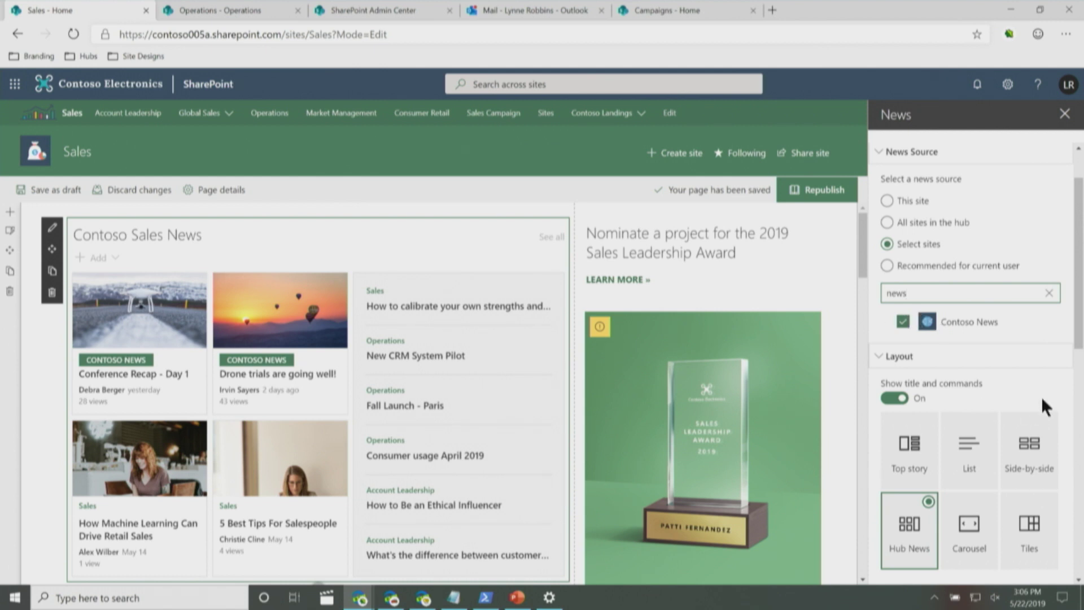
Clear the site search and set the Contoso Sales News web part's news source to All sites in the hub
left_click(1048, 294)
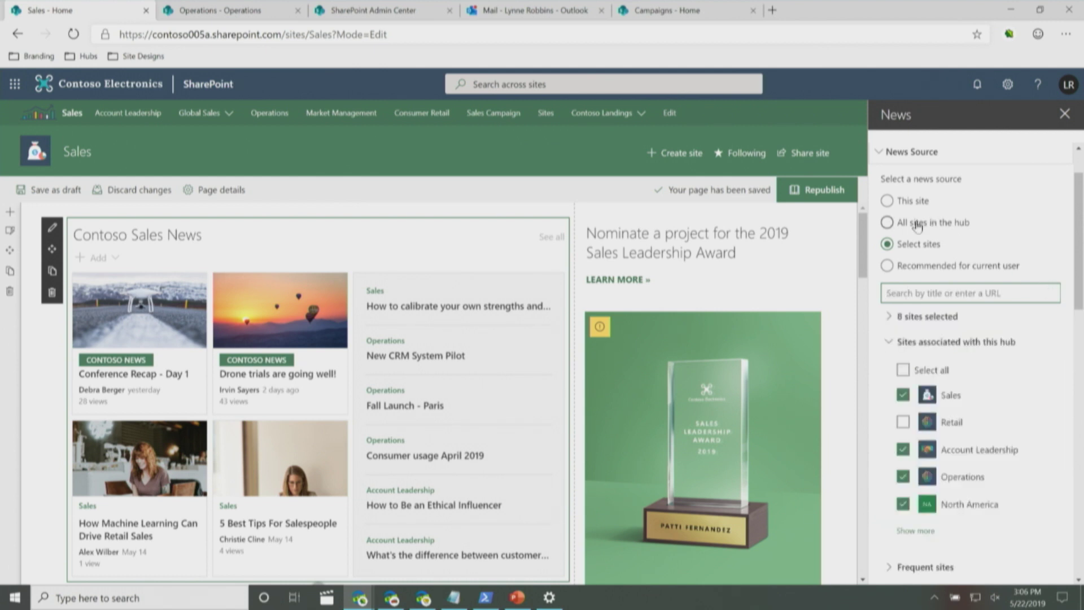
left_click(885, 223)
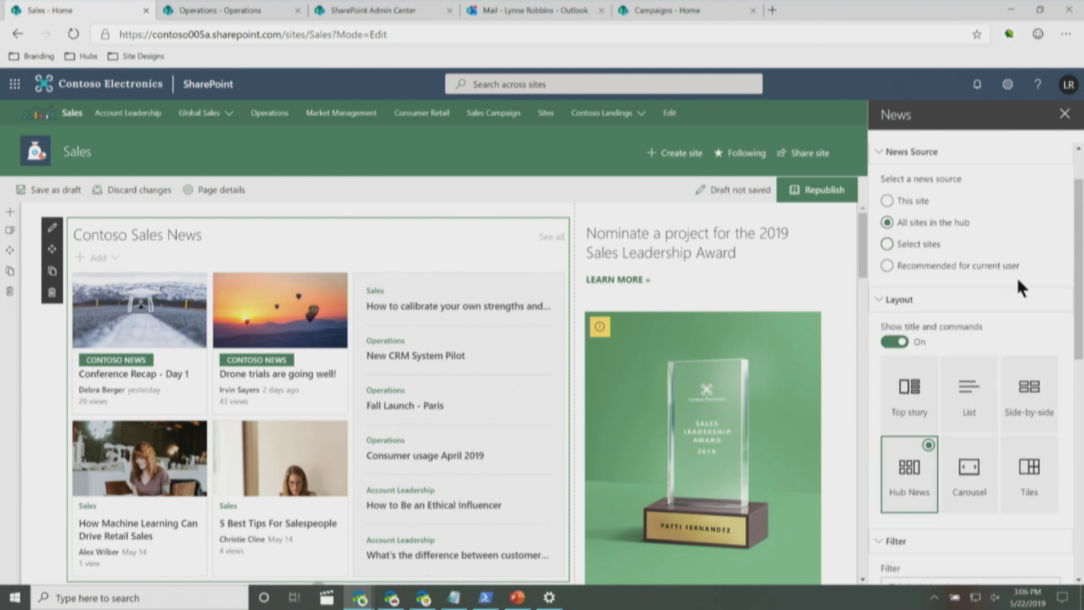
Filter the Contoso Sales News web part to news whose title includes "contoso" and apply the filter
scroll(1016, 276, "down", 3)
scroll(1016, 280, "down", 1)
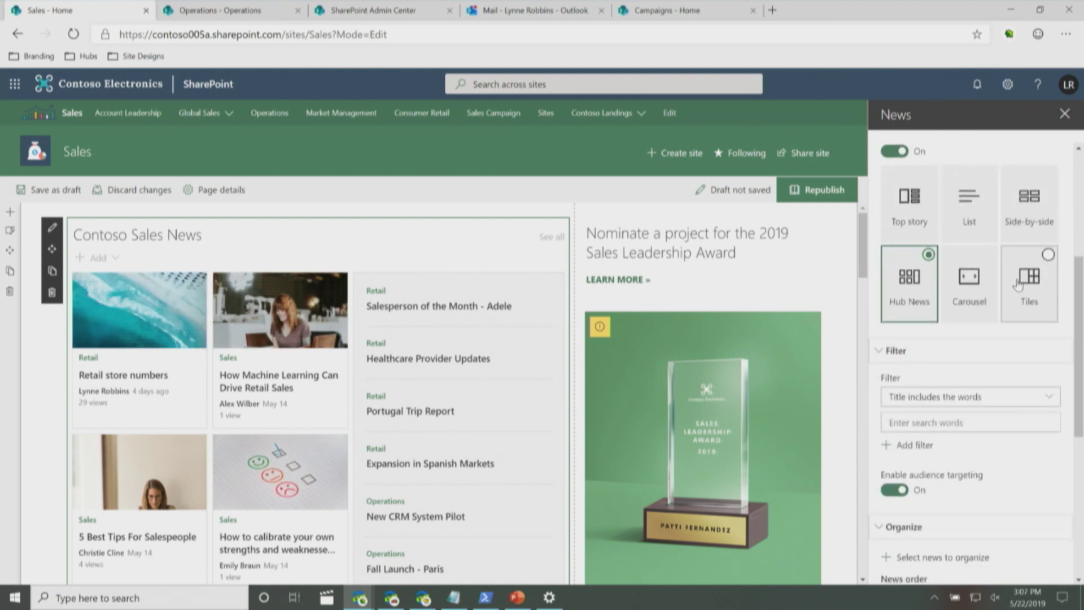
scroll(1016, 285, "down", 1)
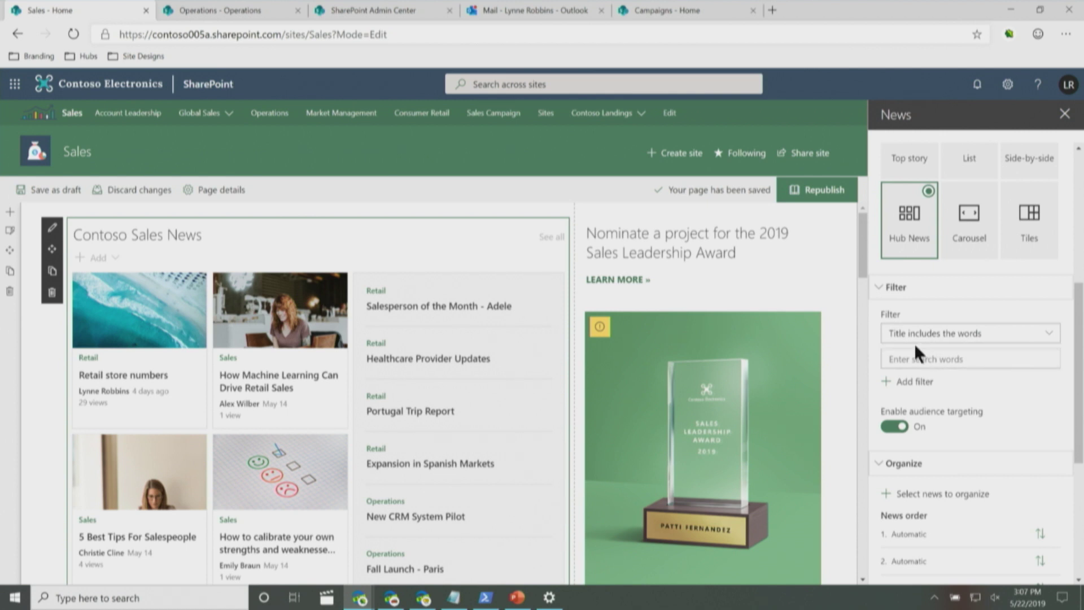
scroll(947, 264, "down", 1)
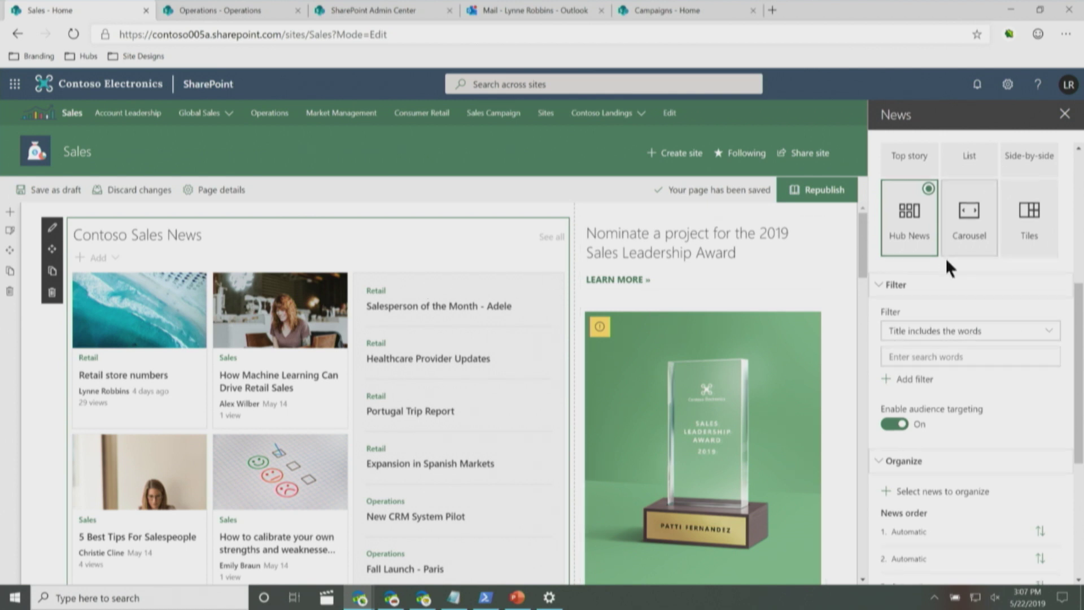
left_click(929, 294)
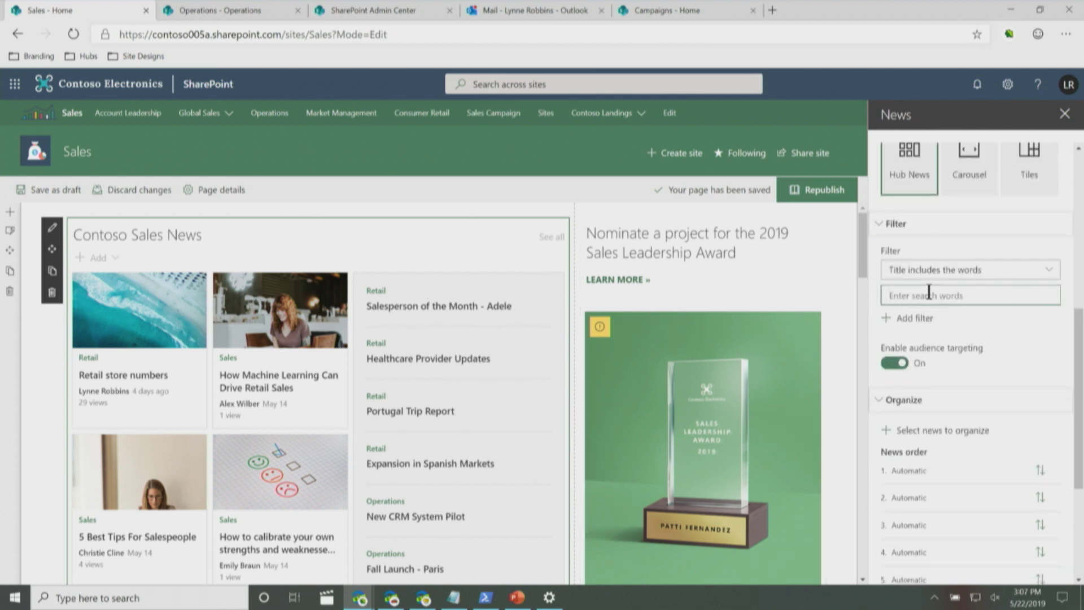
type("contoso")
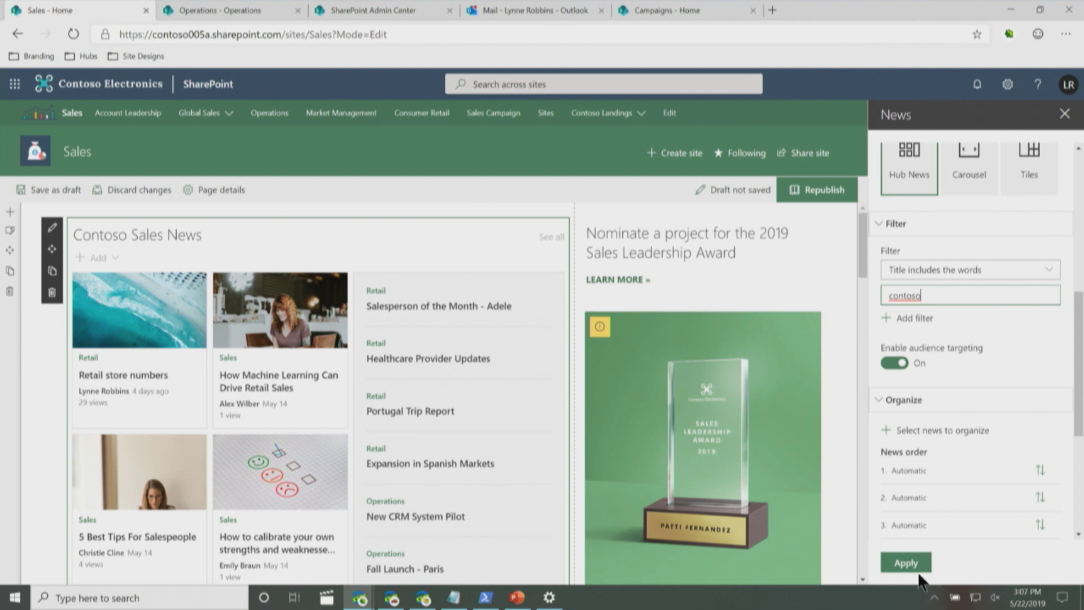
left_click(914, 562)
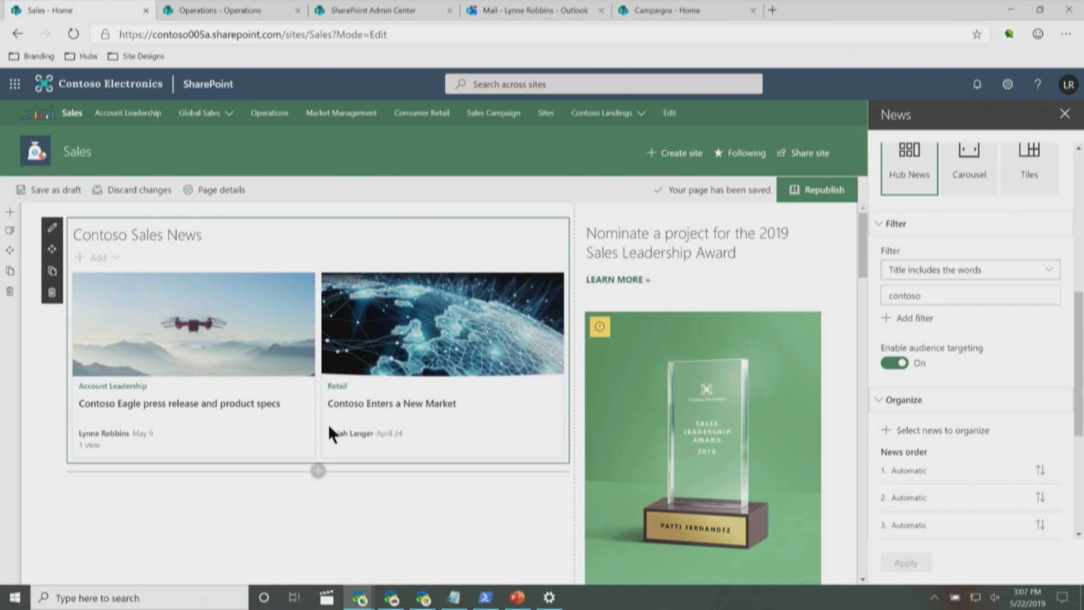
Check the available news filter types, remove the title filter word from Contoso Sales News, and close the web part's settings
left_click(955, 267)
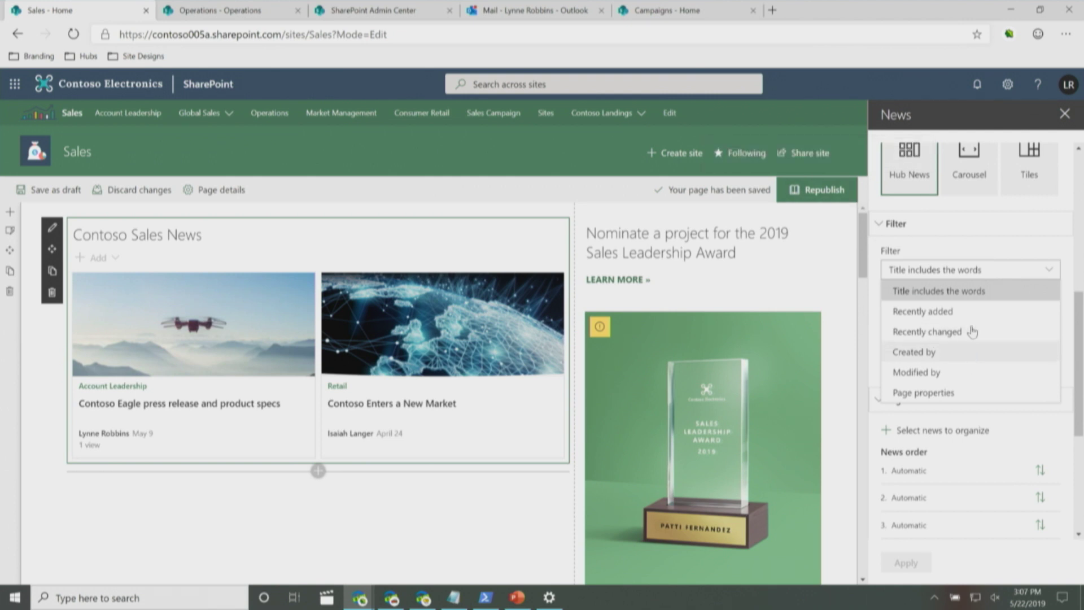
left_click(974, 270)
left_click(912, 303)
double_click(912, 303)
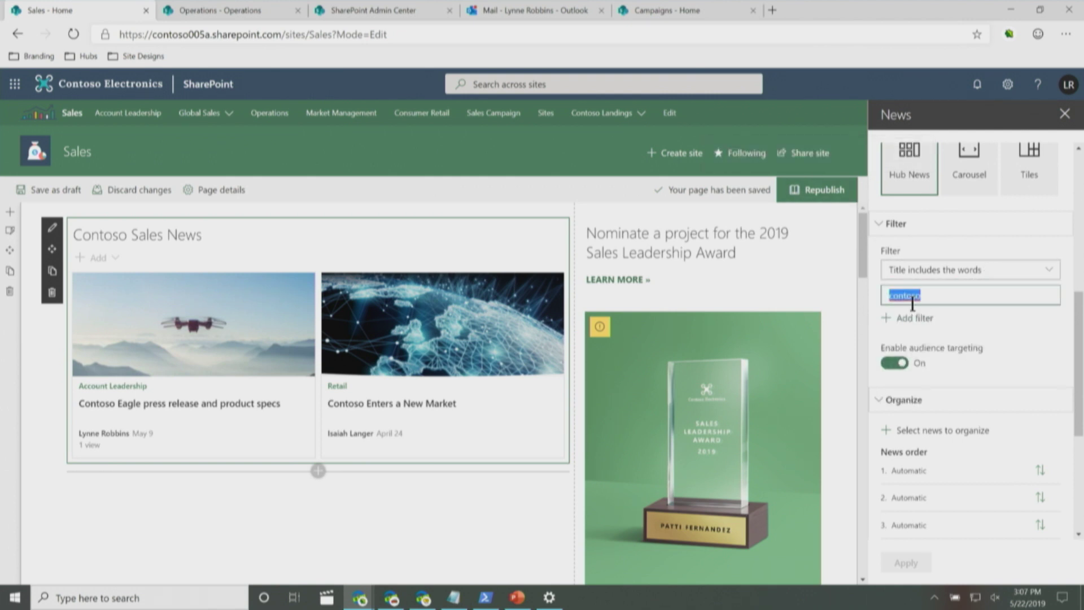
key("BackSpace")
key("Return")
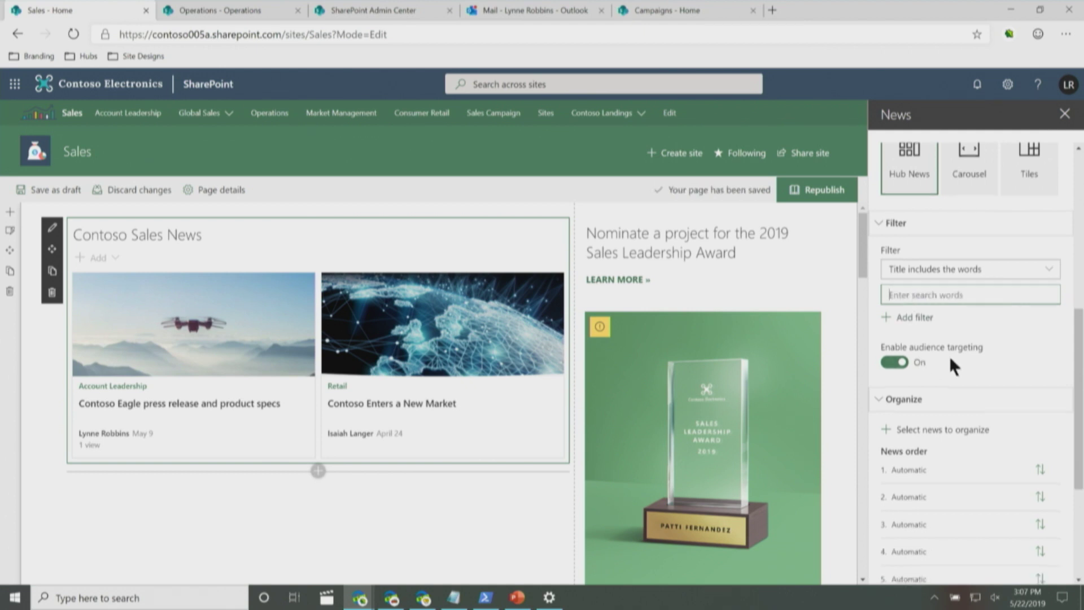
scroll(949, 356, "down", 1)
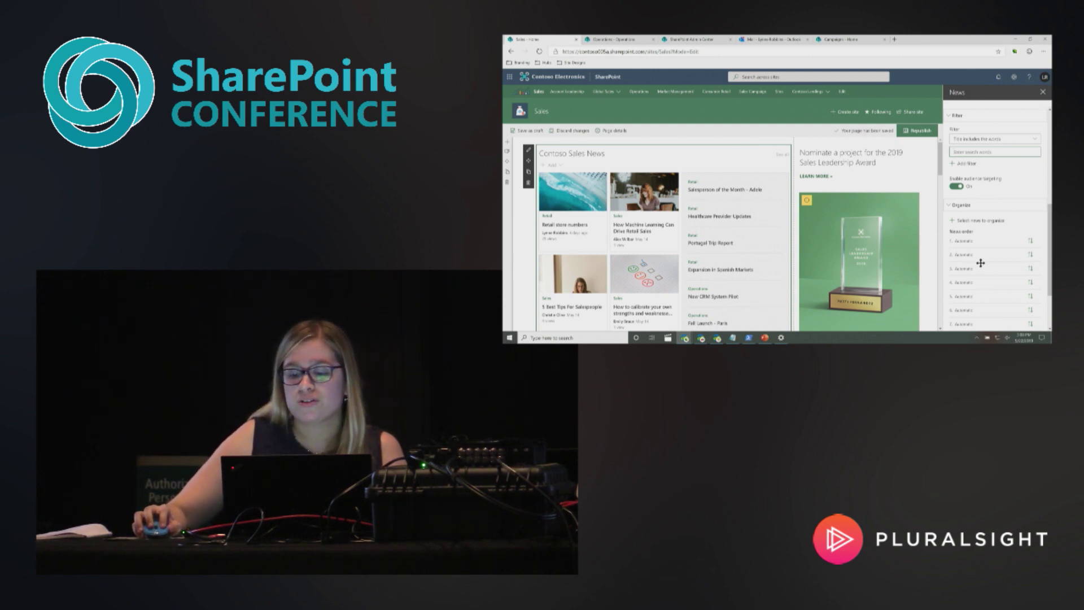
left_click(1043, 92)
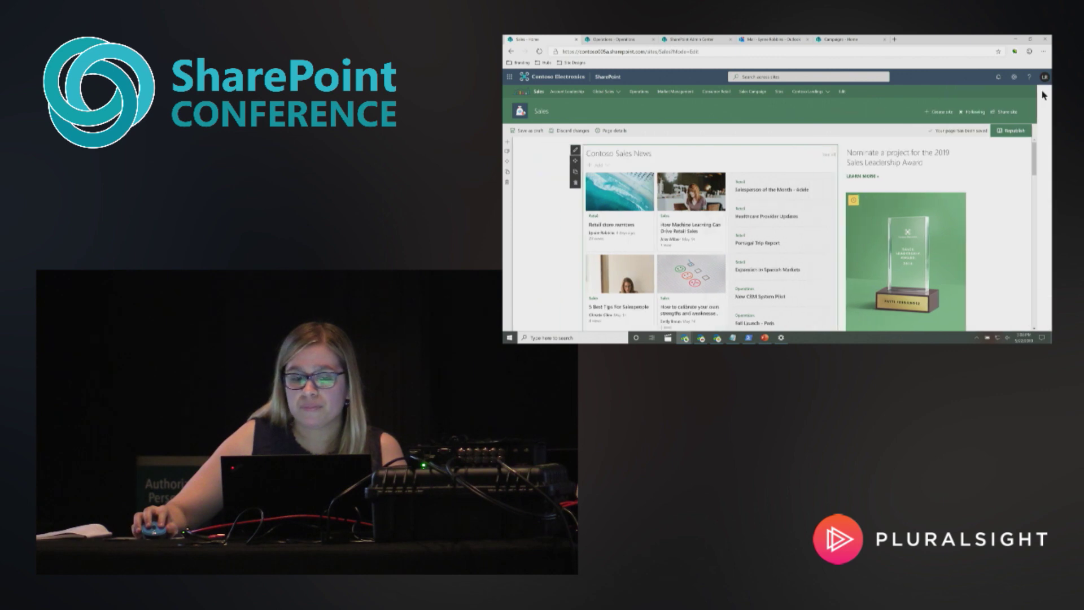
Examine the site selection and layout settings of the Sites web part beside Contoso Sales teams, and close them
scroll(845, 207, "down", 3)
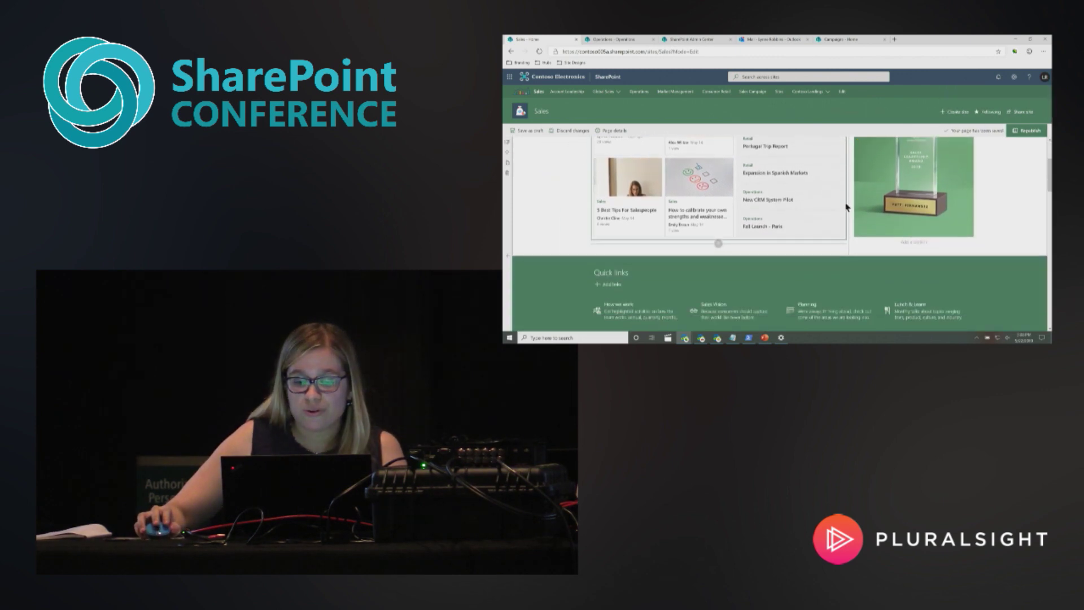
scroll(845, 207, "down", 5)
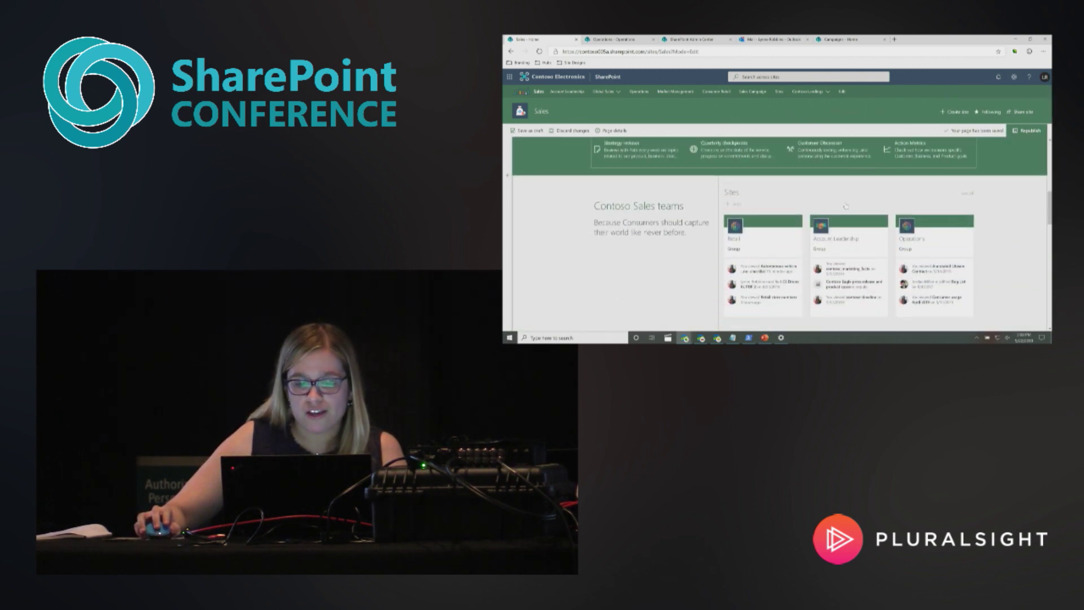
scroll(845, 207, "down", 2)
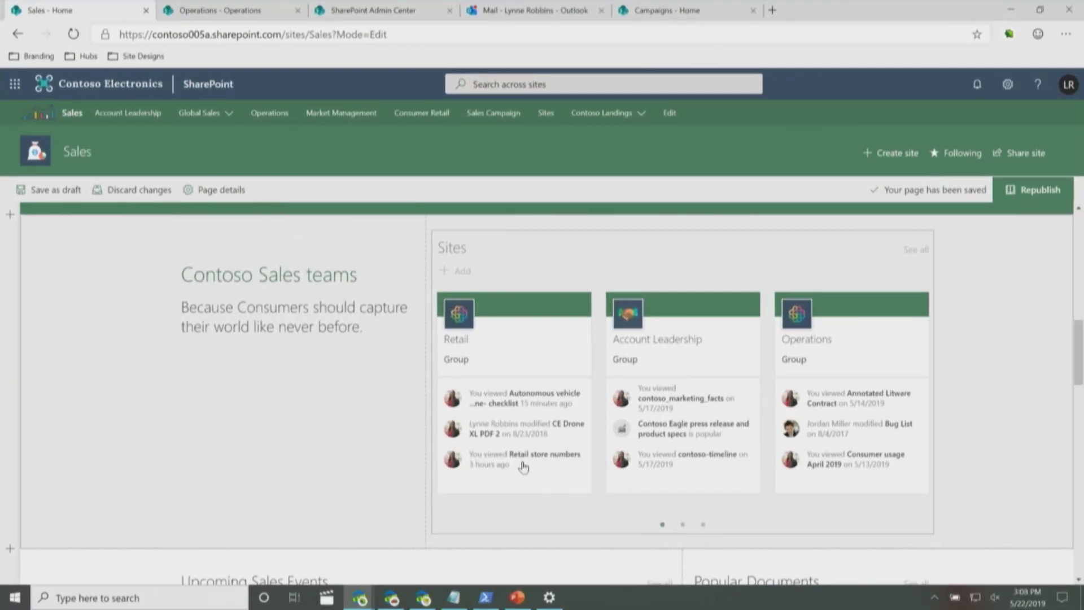
left_click(461, 257)
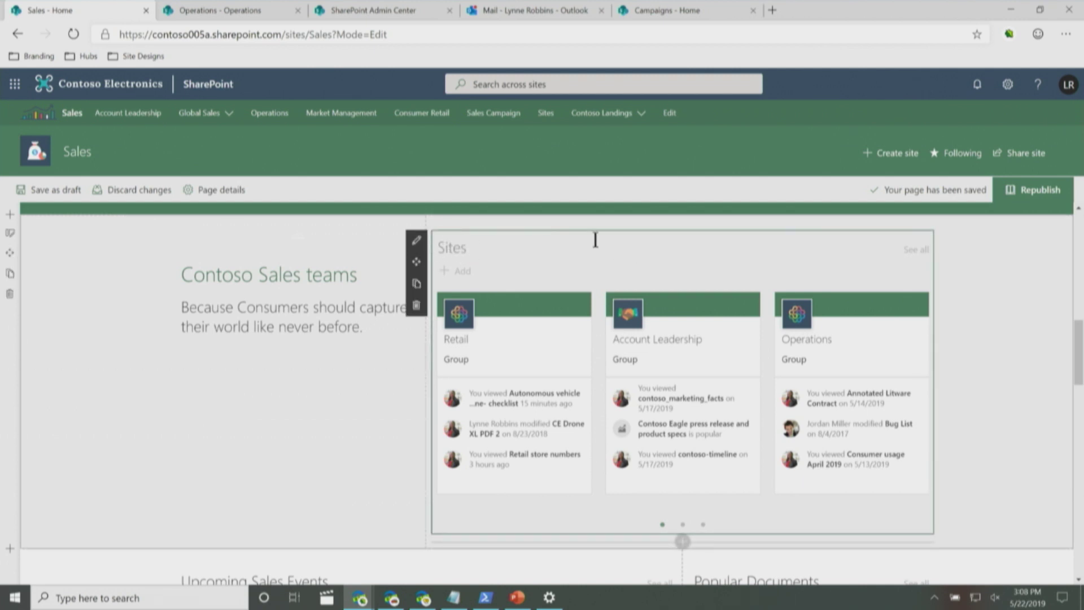
left_click(416, 239)
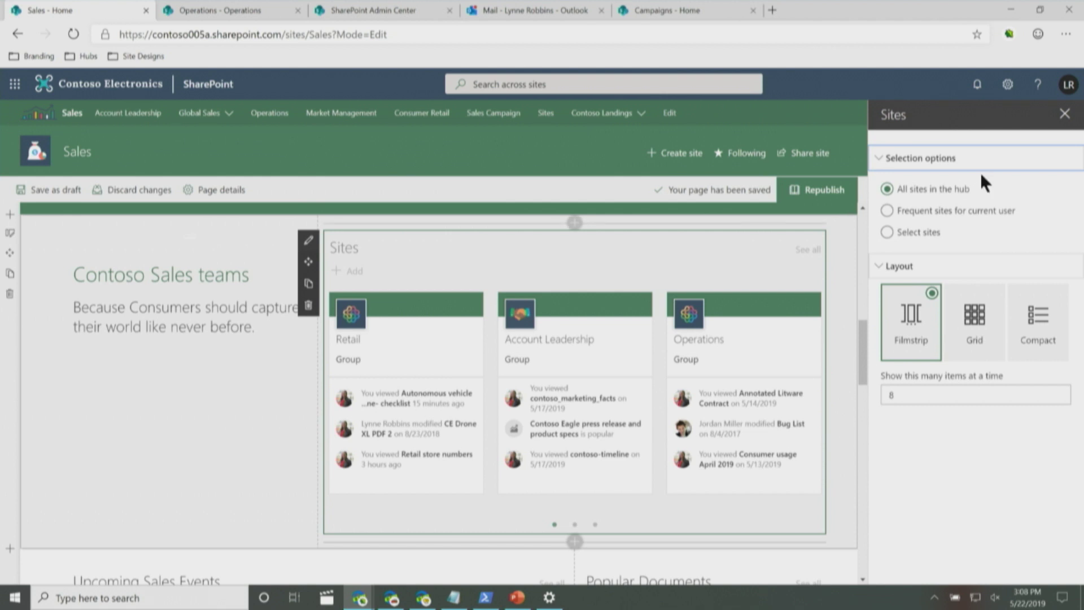
left_click(1064, 113)
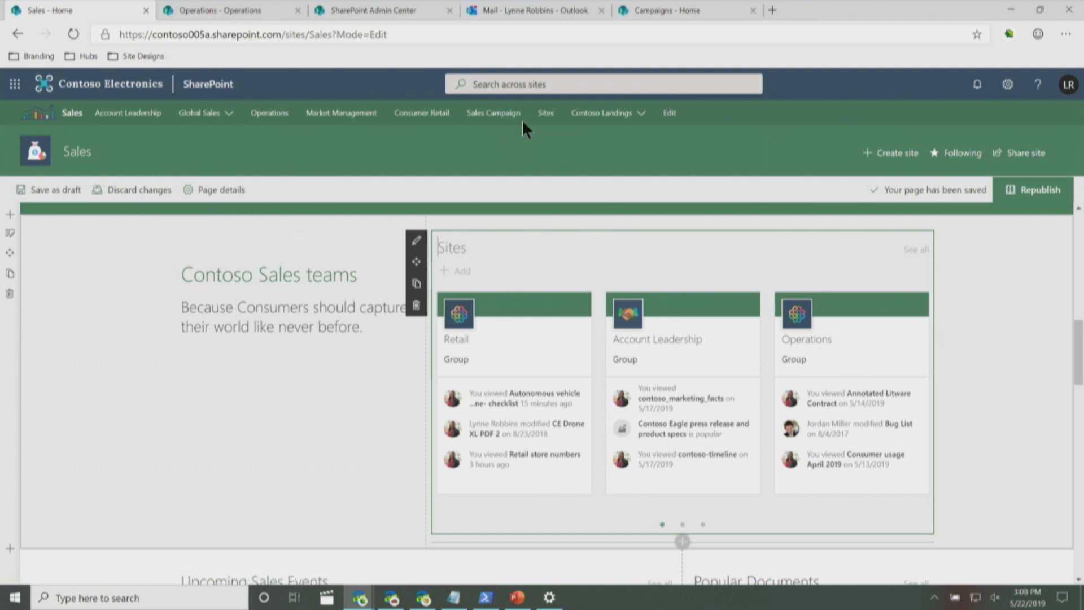
Examine the content source, filter and sort settings of the Popular Documents web part
scroll(538, 347, "down", 5)
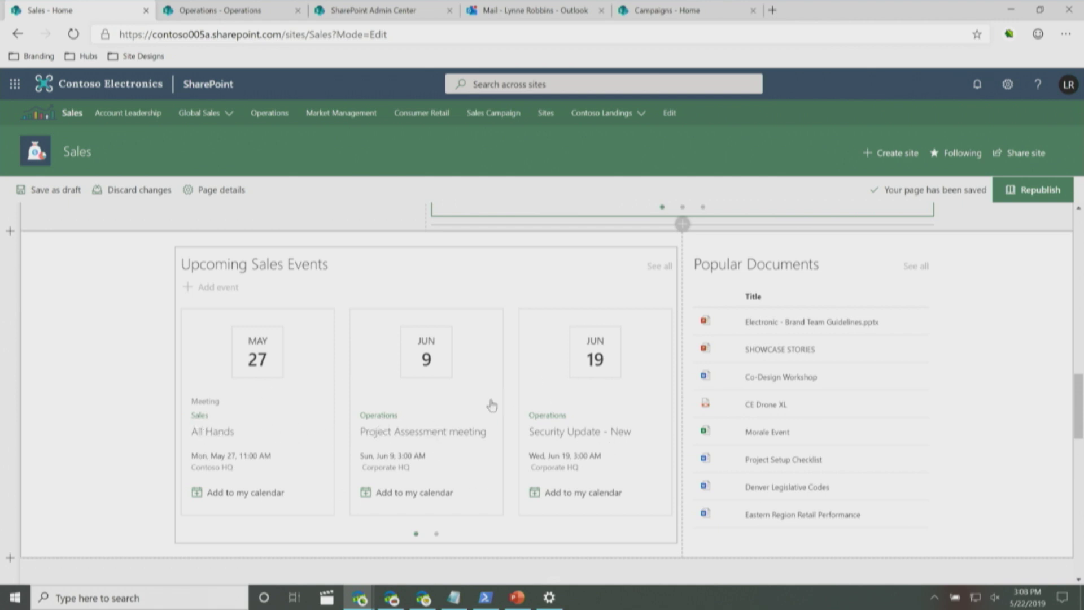
left_click(757, 266)
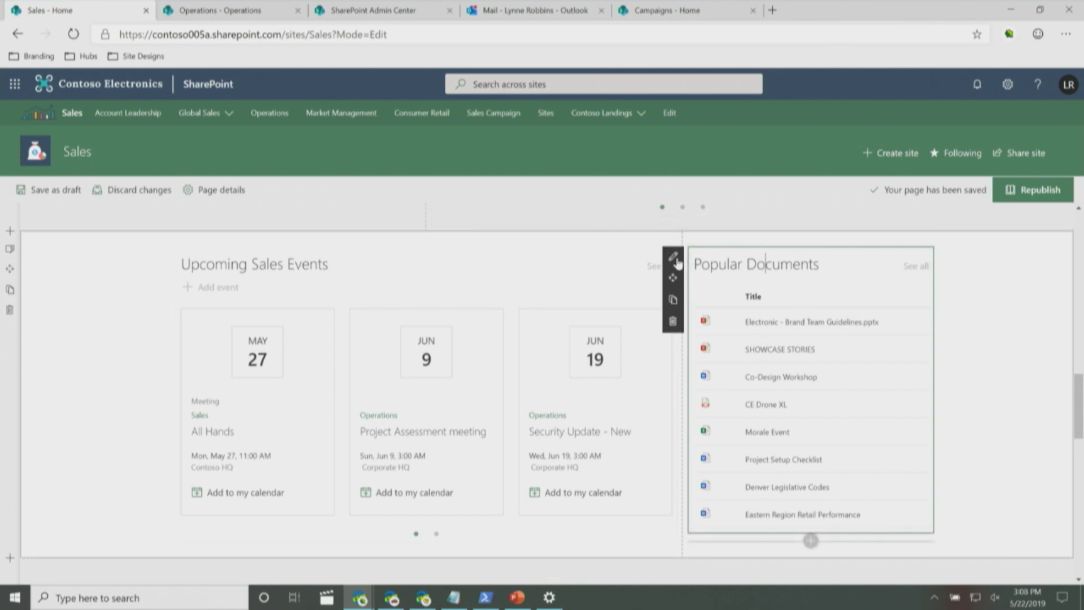
left_click(673, 256)
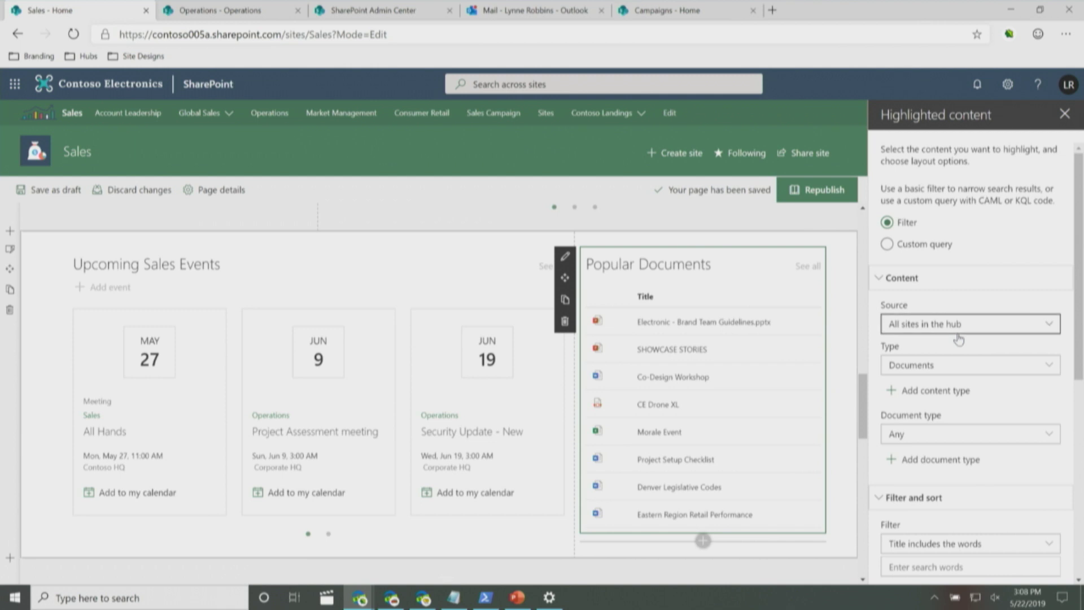
scroll(998, 340, "down", 1)
scroll(998, 340, "down", 2)
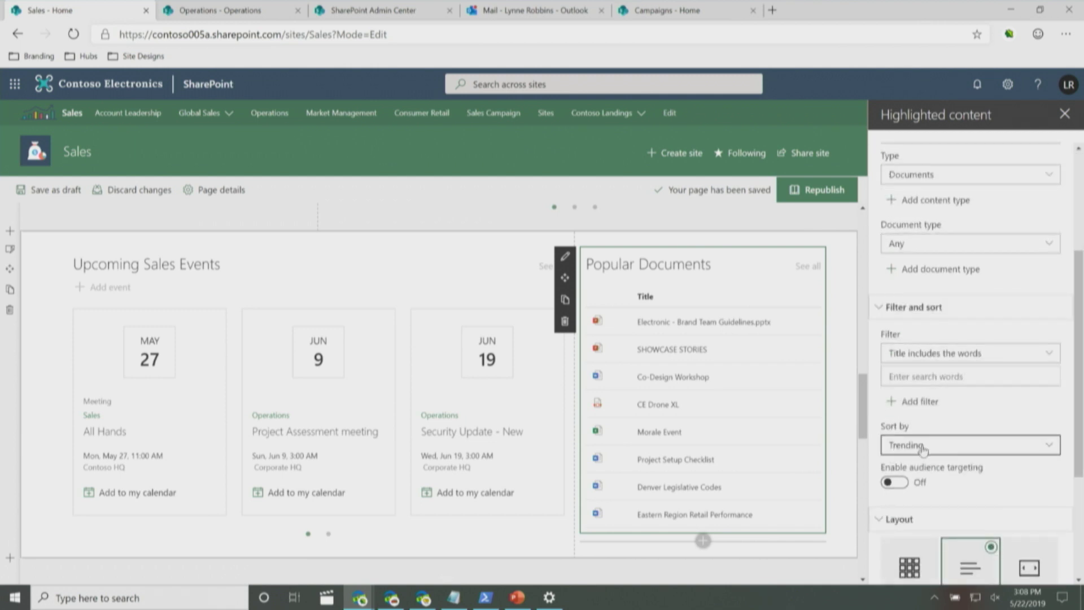